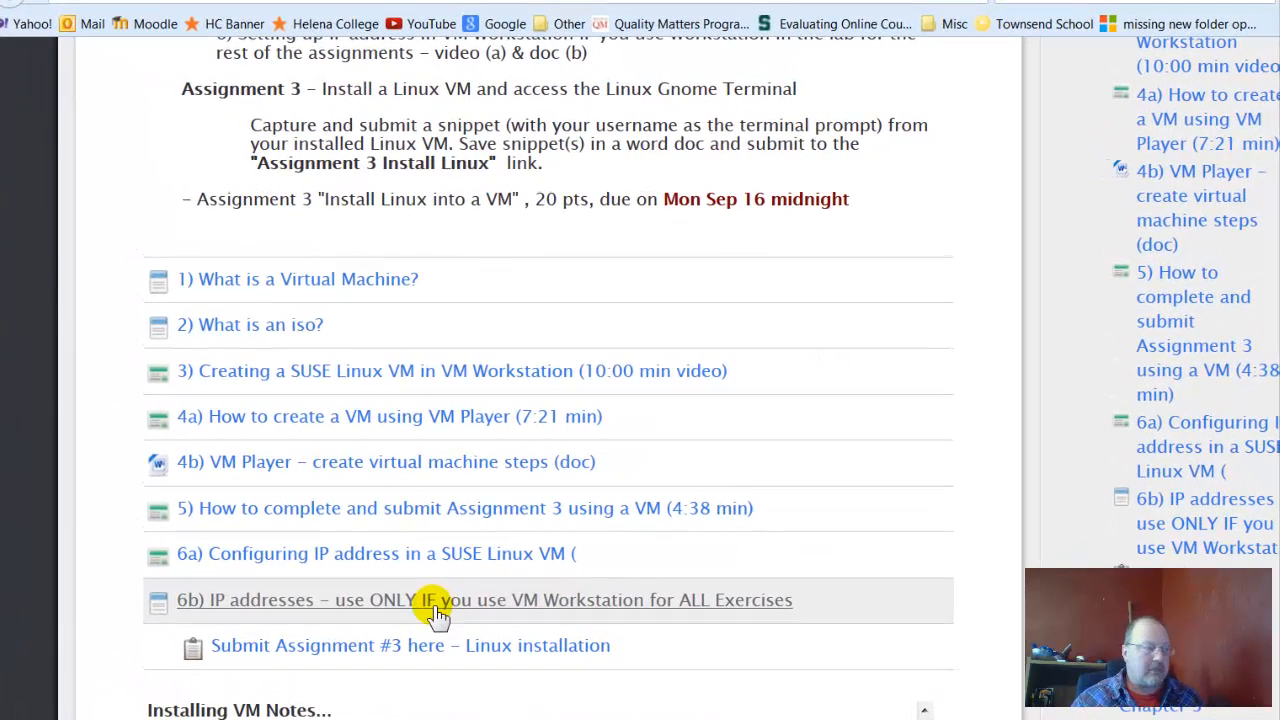
- Open the "6b) IP addresses" course page and review its usage notes, network settings and assigned address list
left_click(466, 536)
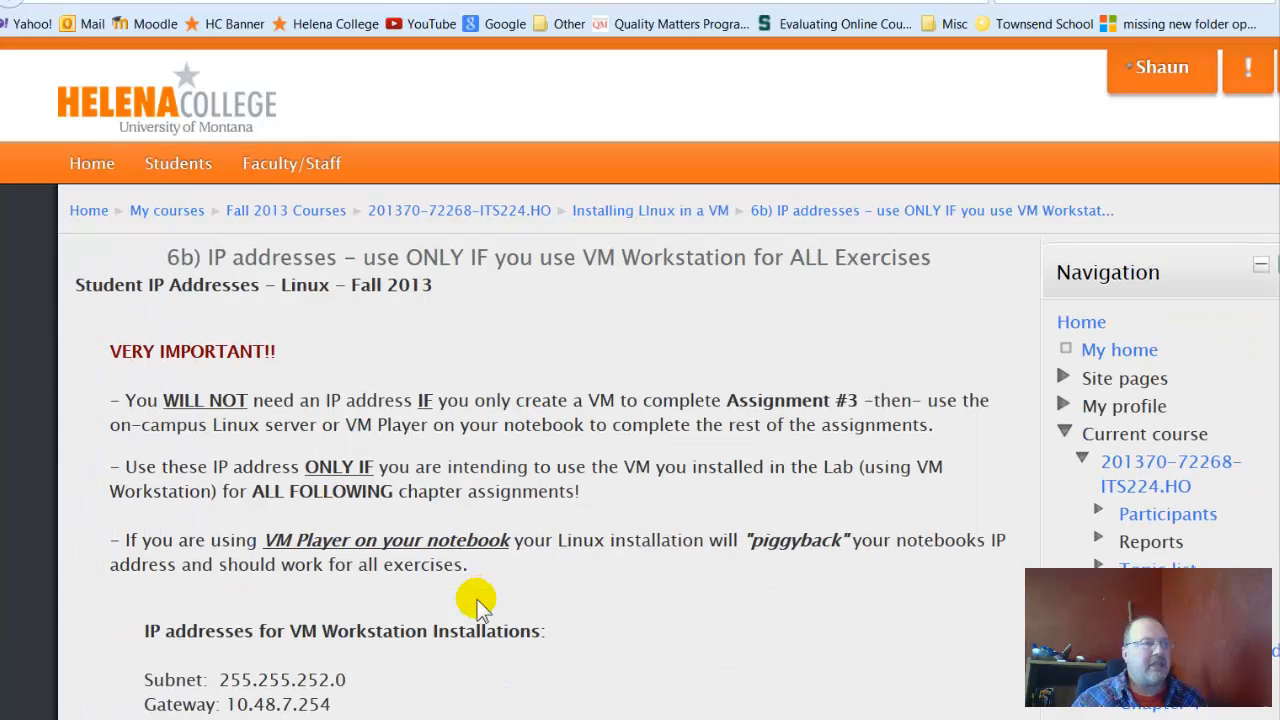
scroll(451, 490, "up", 5)
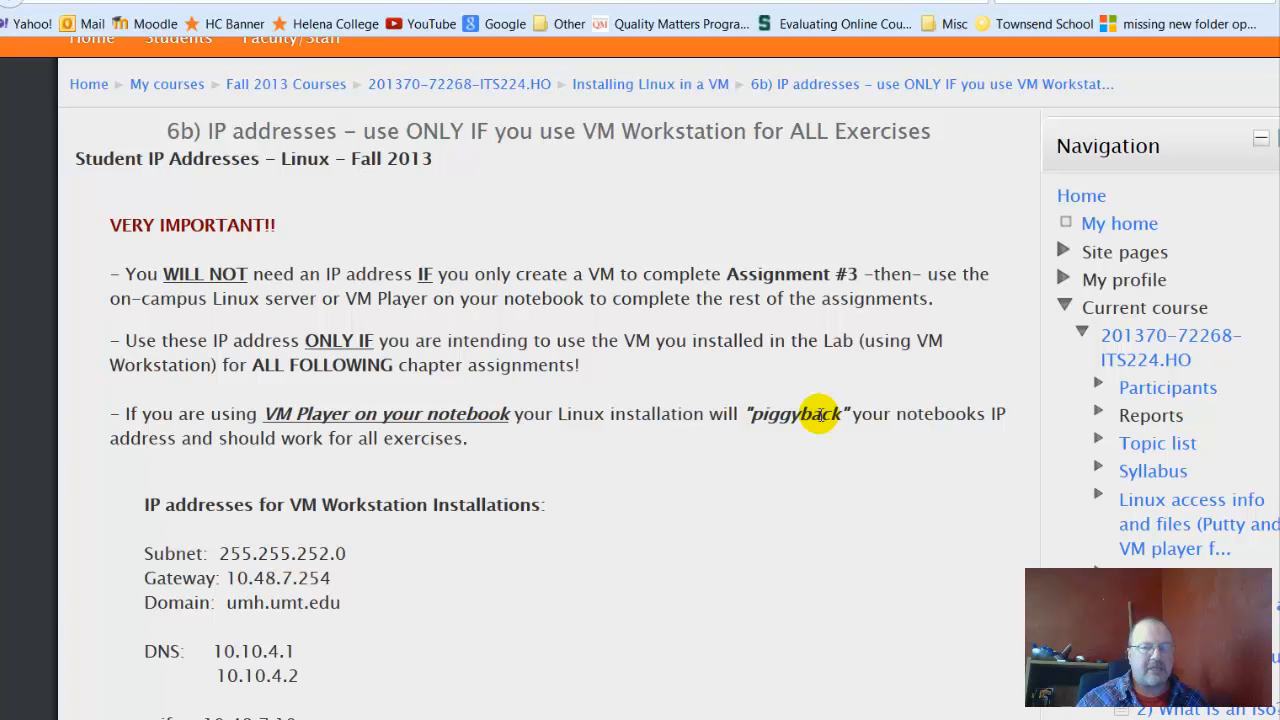
scroll(826, 543, "down", 1)
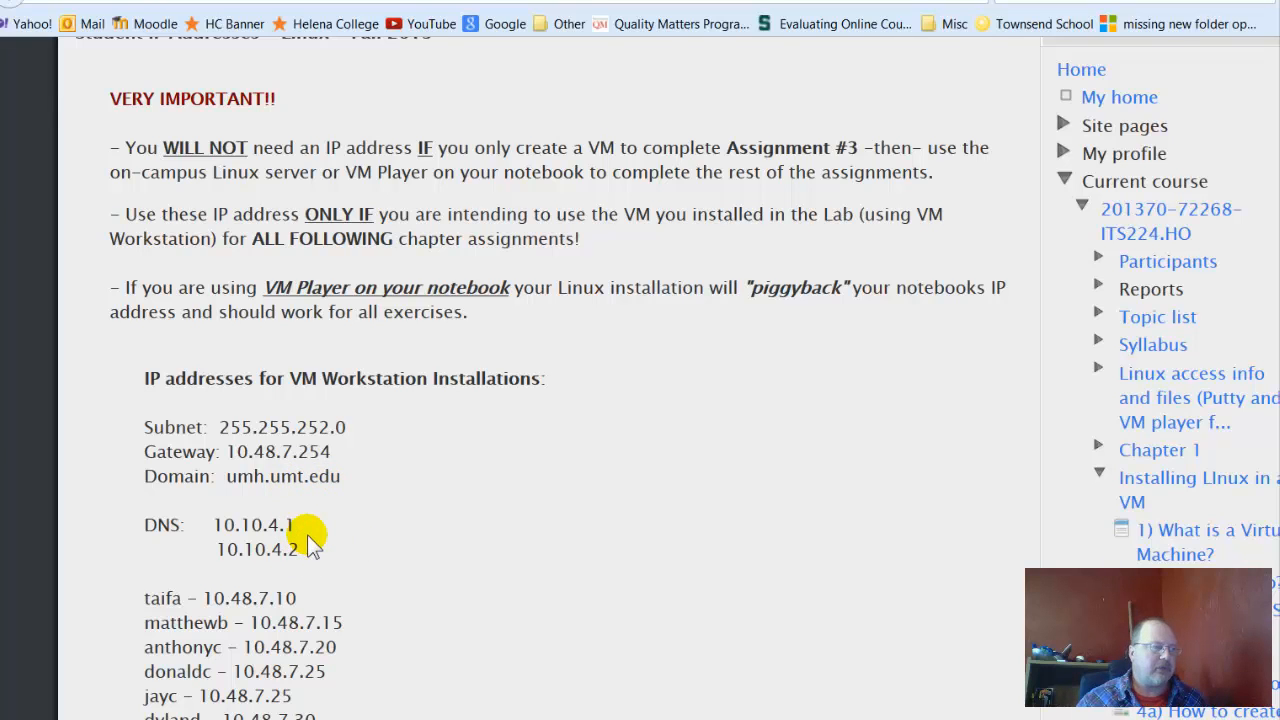
scroll(307, 534, "down", 5)
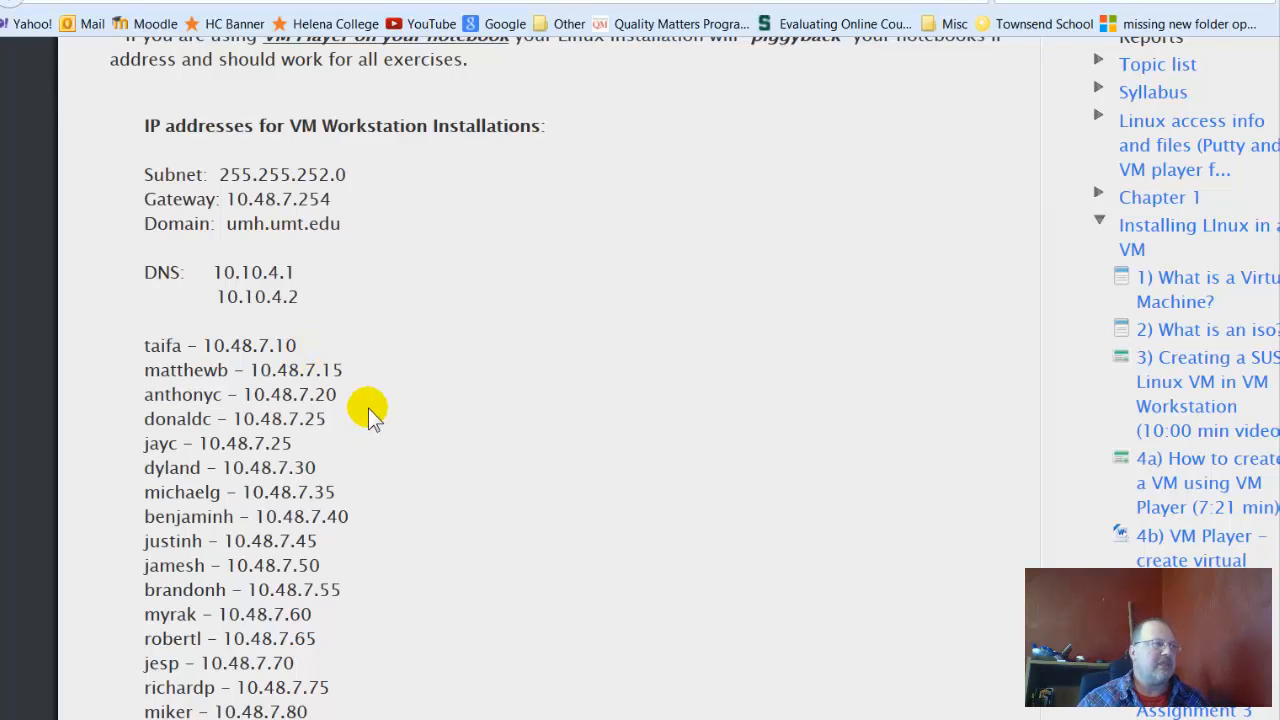
scroll(378, 408, "up", 4)
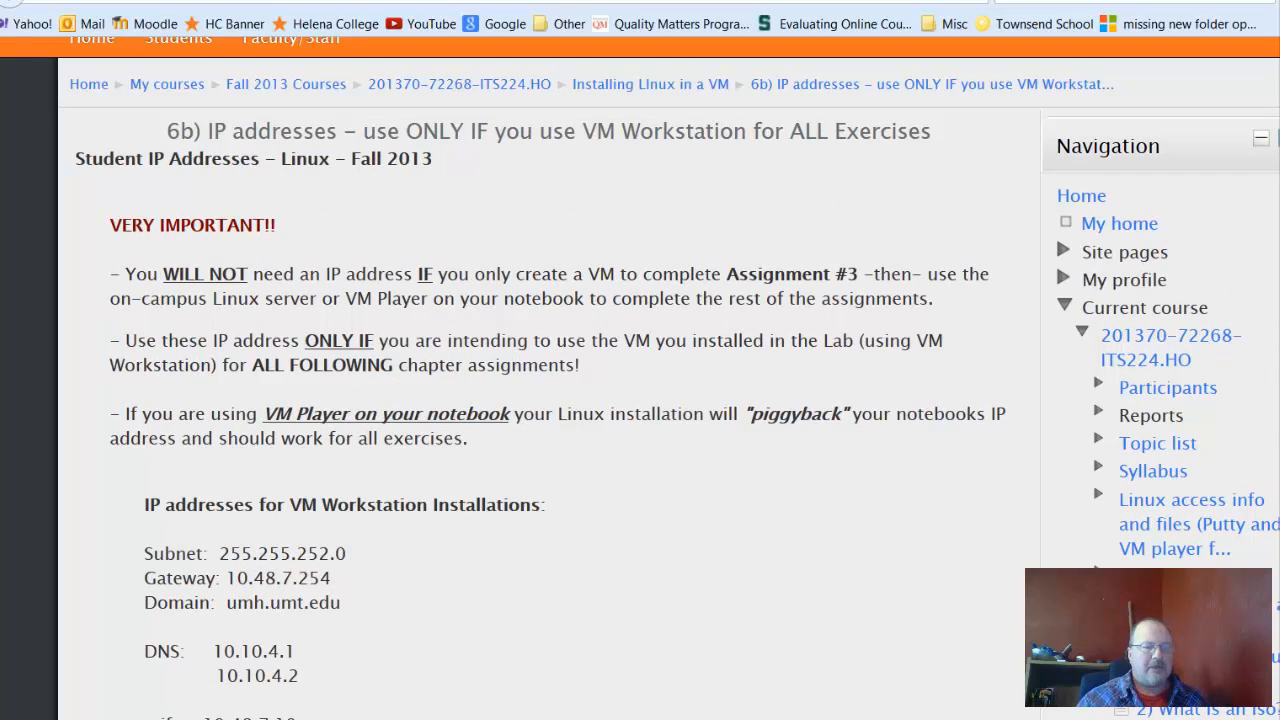
- Switch to the SUSE Linux virtual machine and unlock its session with the account password
left_click(1160, 680)
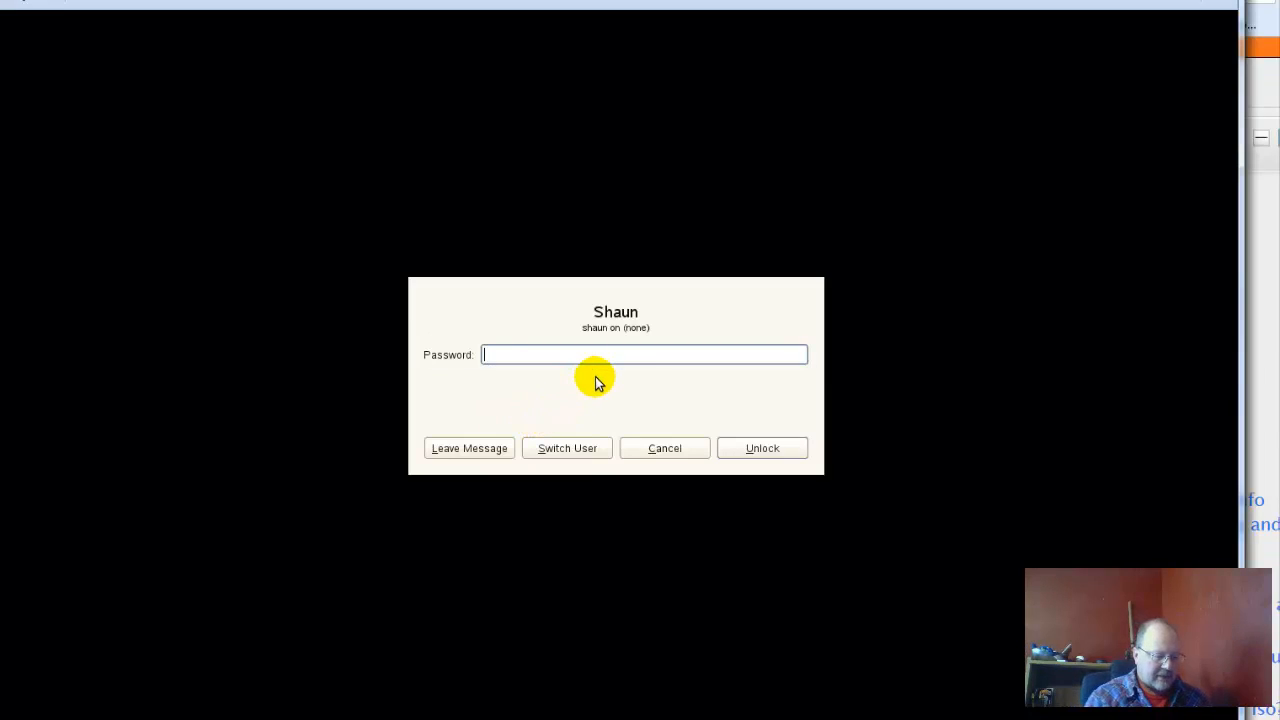
type("*****")
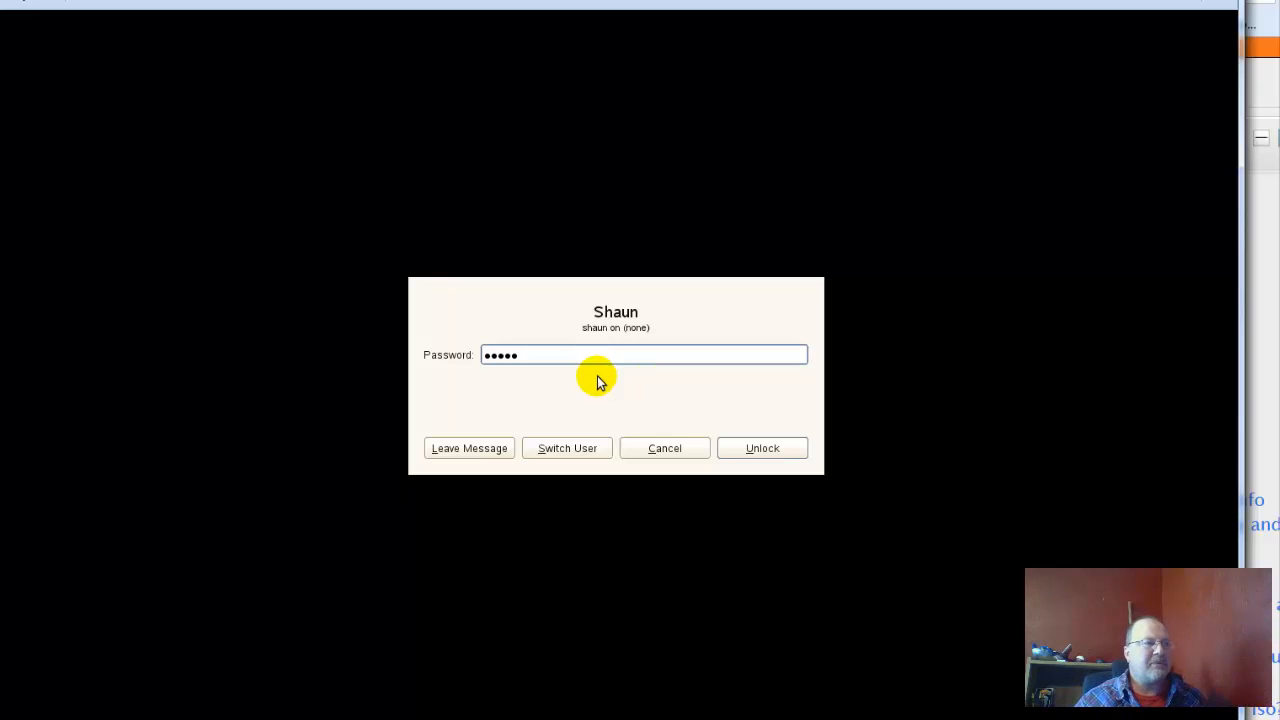
left_click(757, 448)
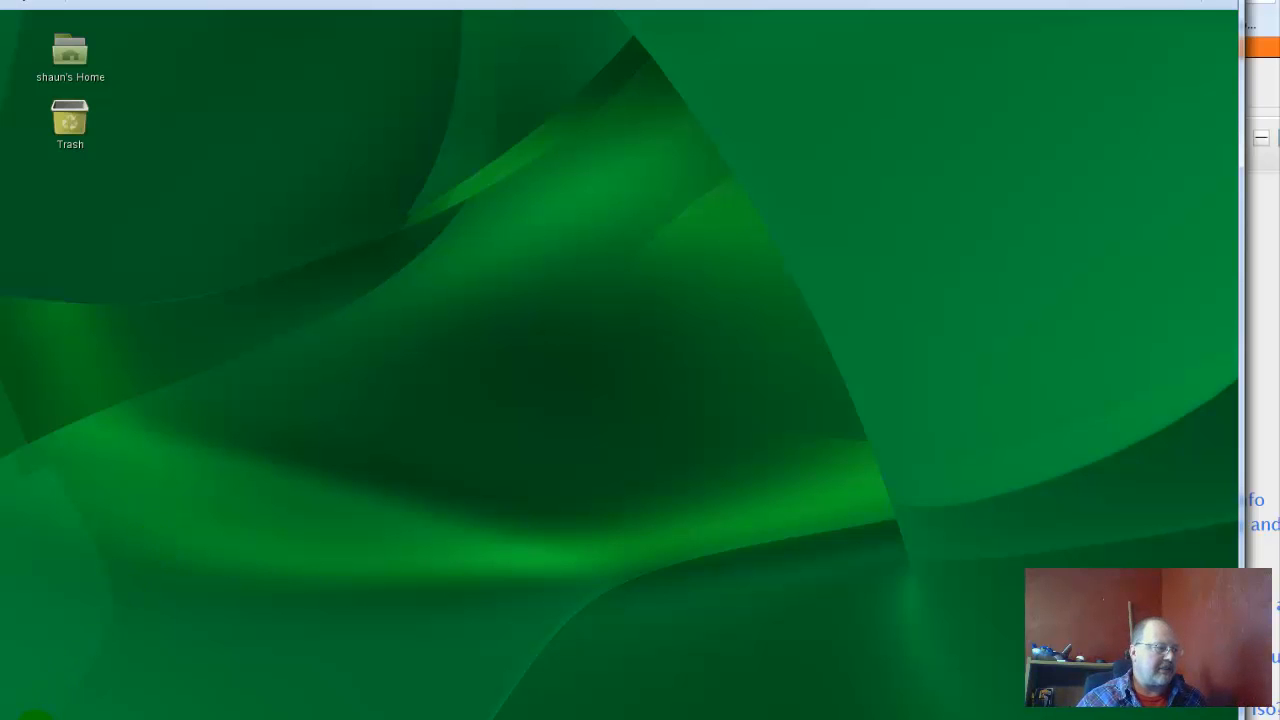
- Launch YaST and authenticate with the root password
left_click(36, 714)
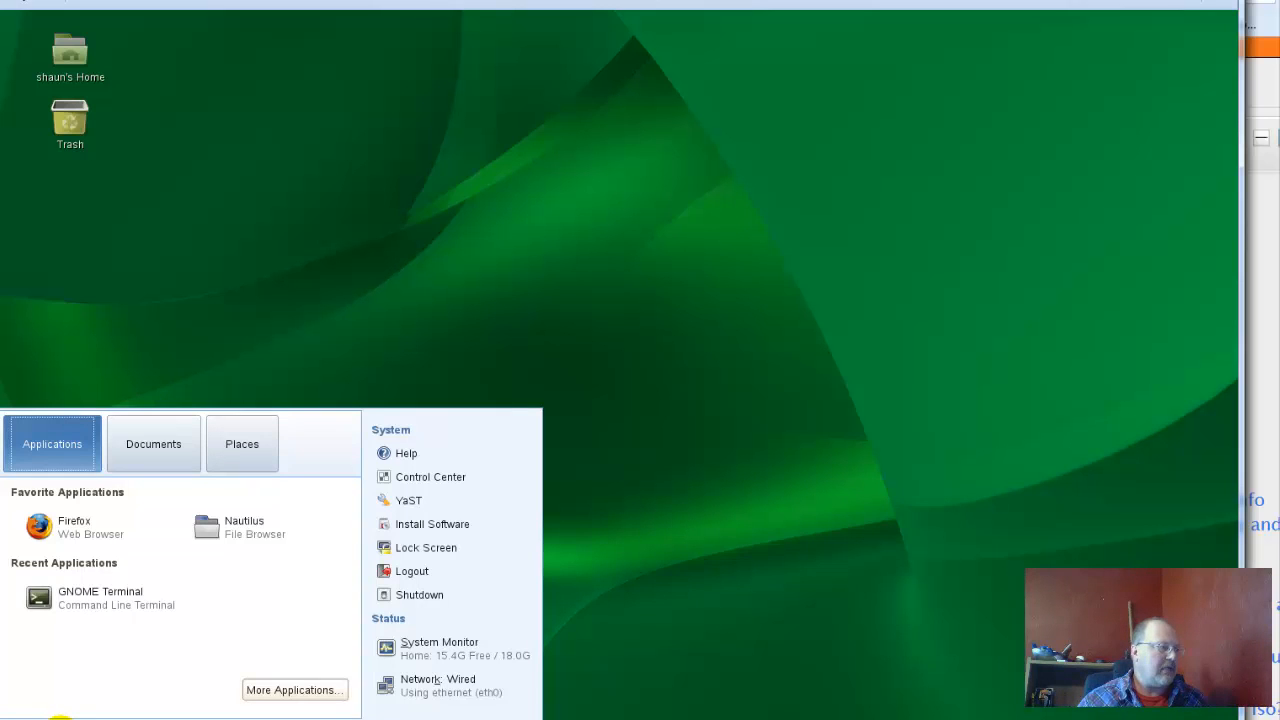
left_click(410, 505)
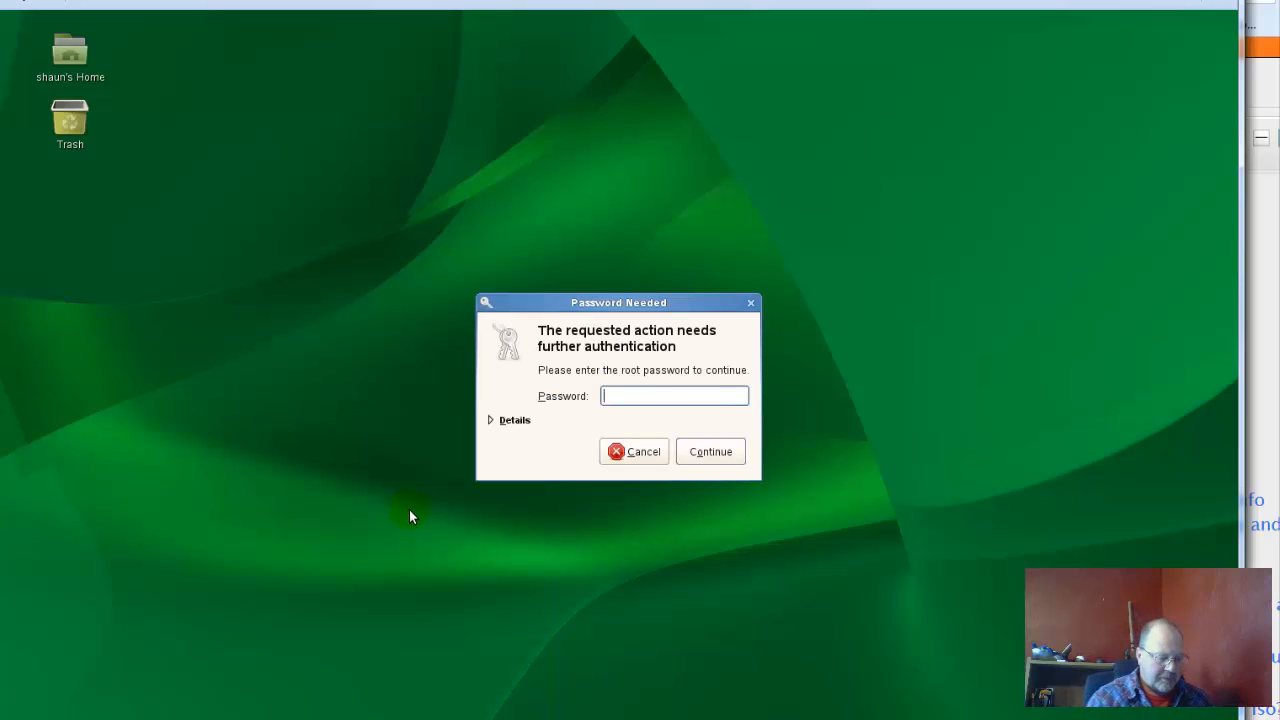
type("*****")
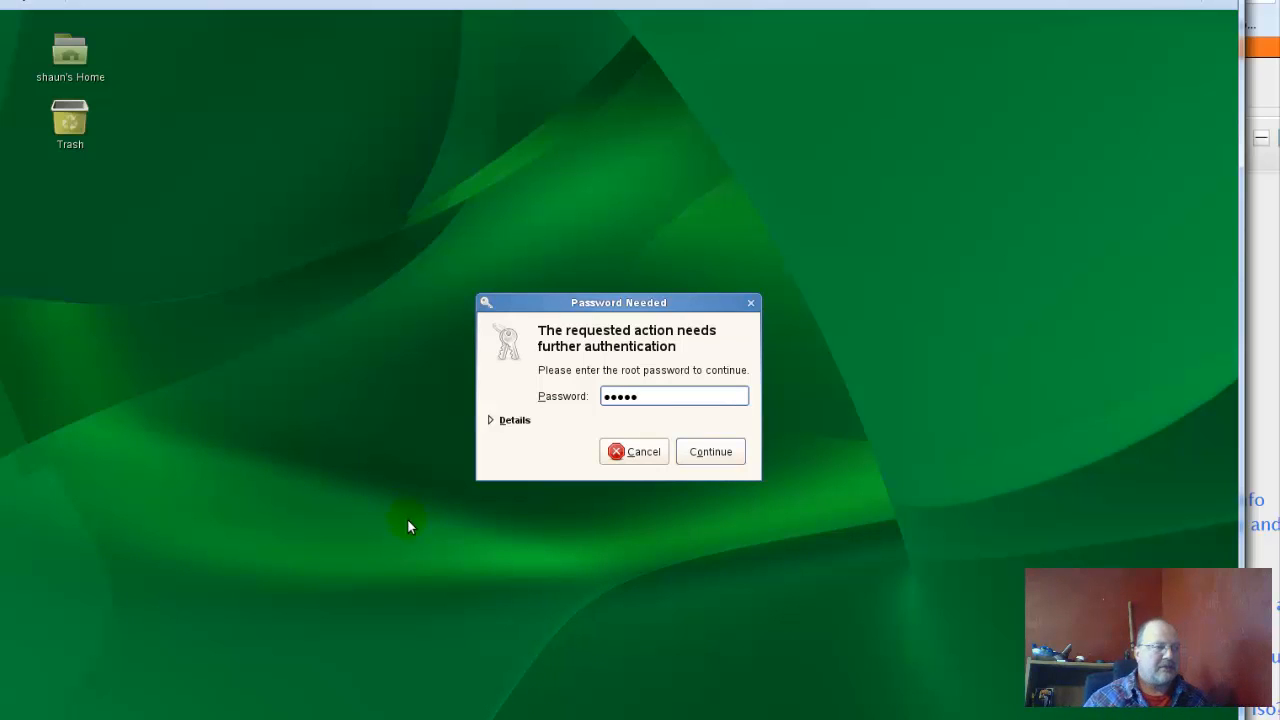
left_click(733, 457)
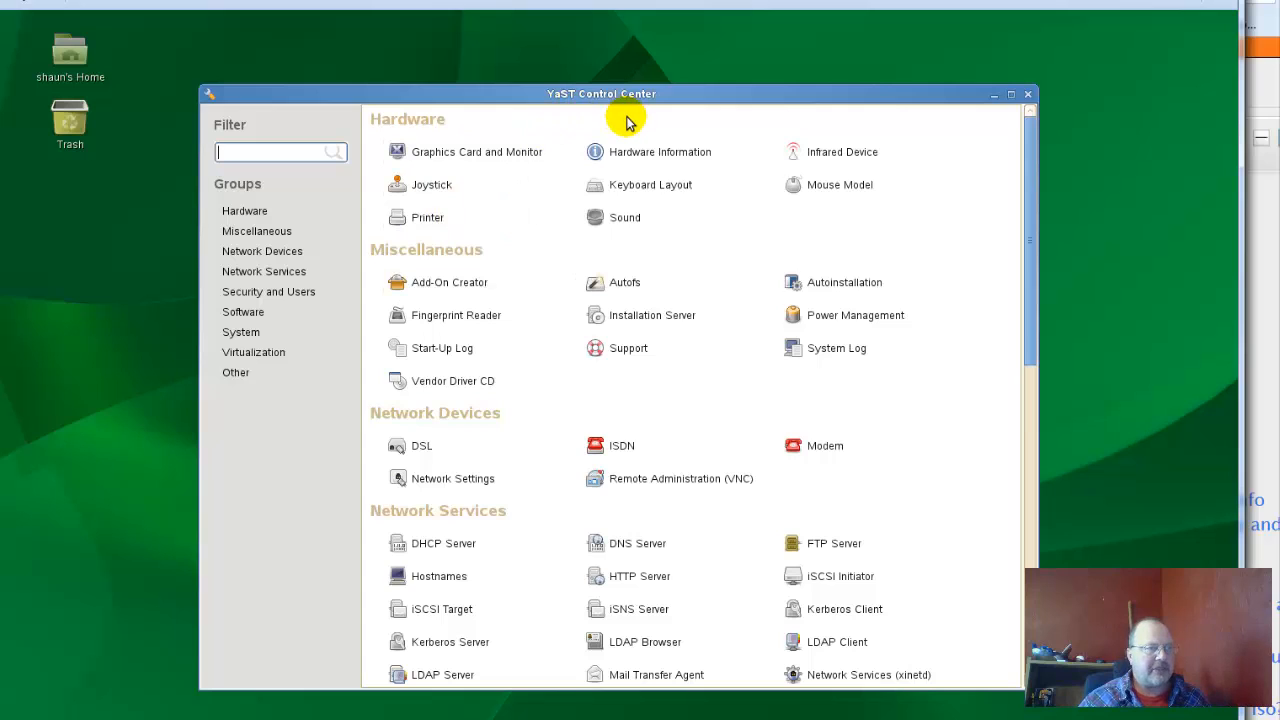
- Open Network Settings from the Network Devices group and start editing the Ethernet network card
left_click(279, 260)
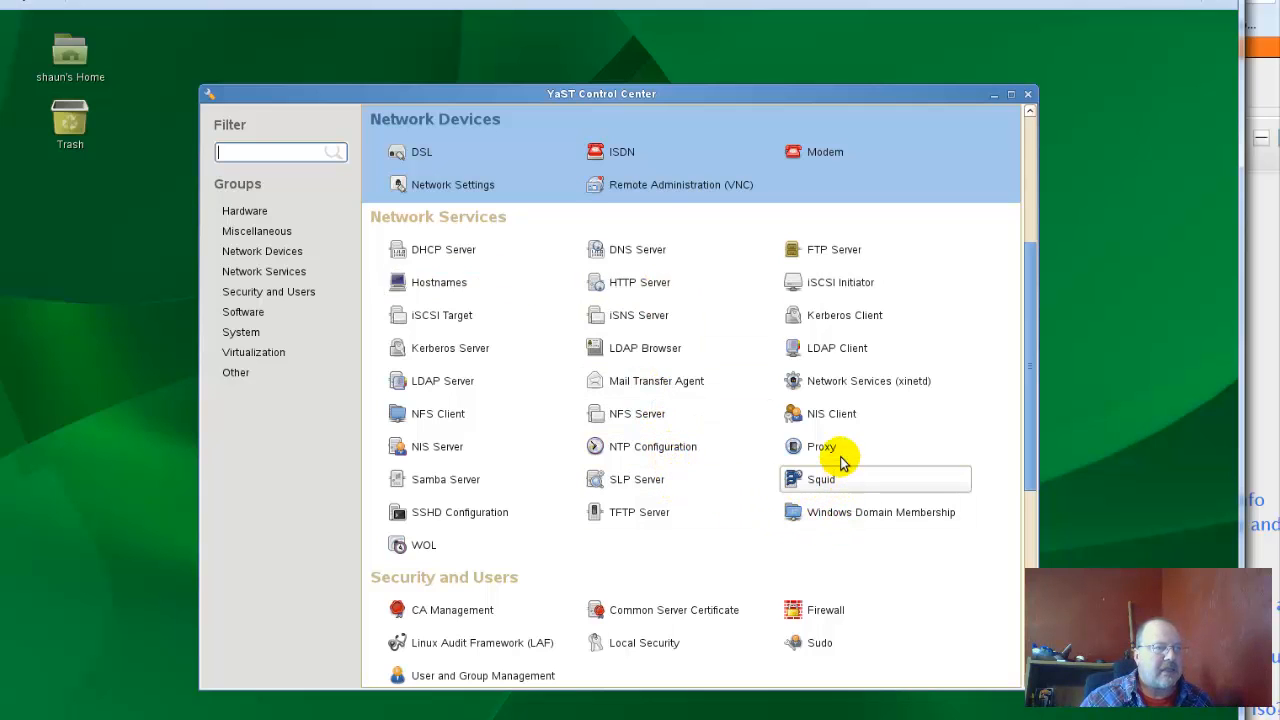
left_click(480, 190)
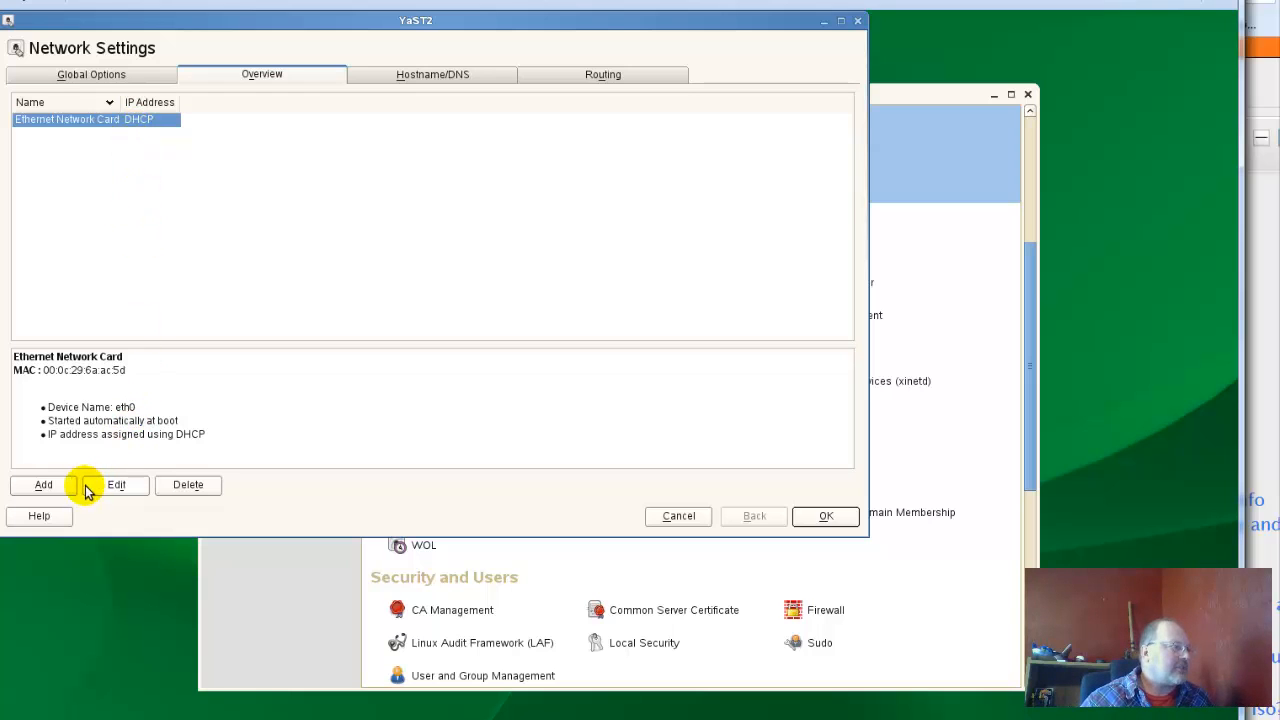
left_click(116, 487)
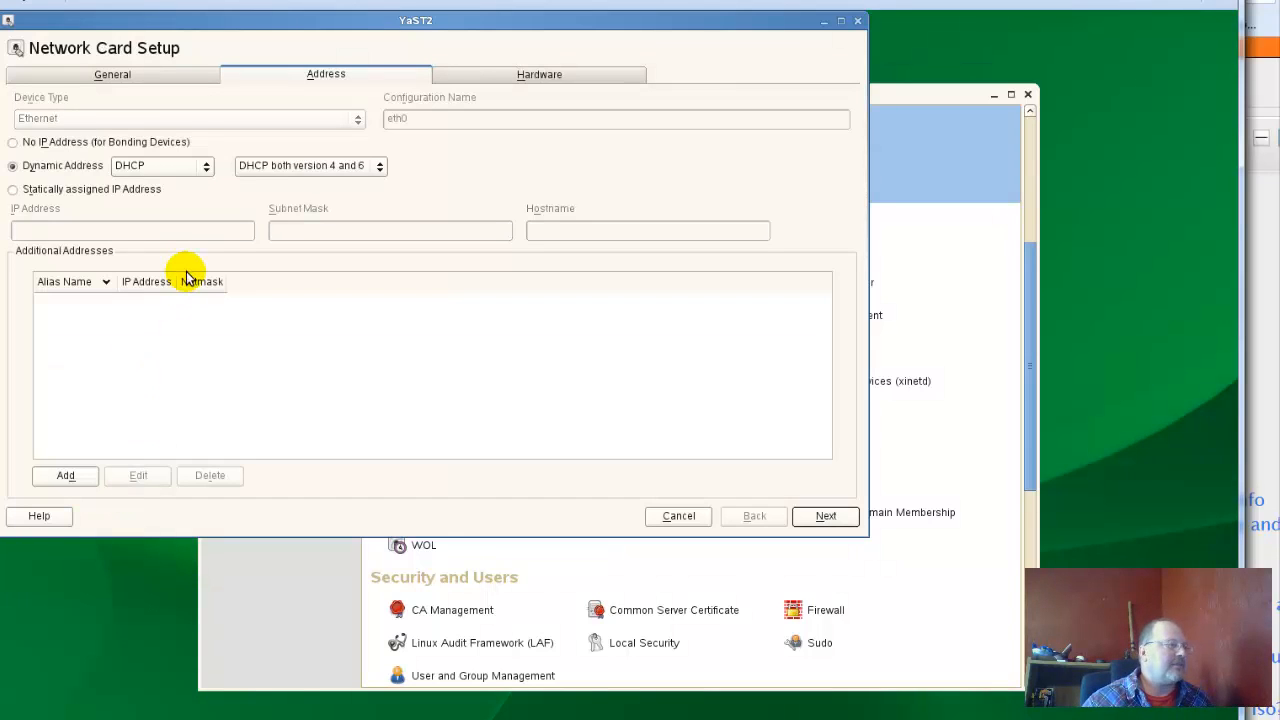
- Switch the network card to a statically assigned address and set its IP address to 10.48.7.5
left_click(13, 189)
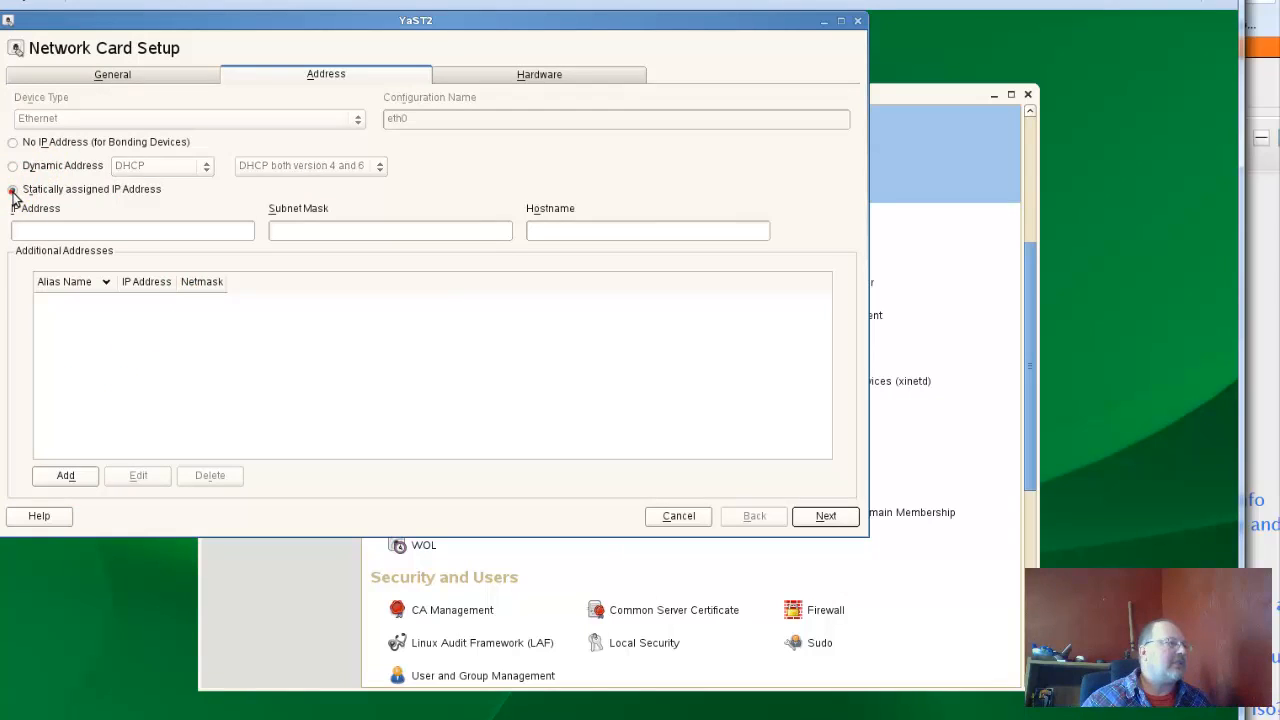
left_click(95, 231)
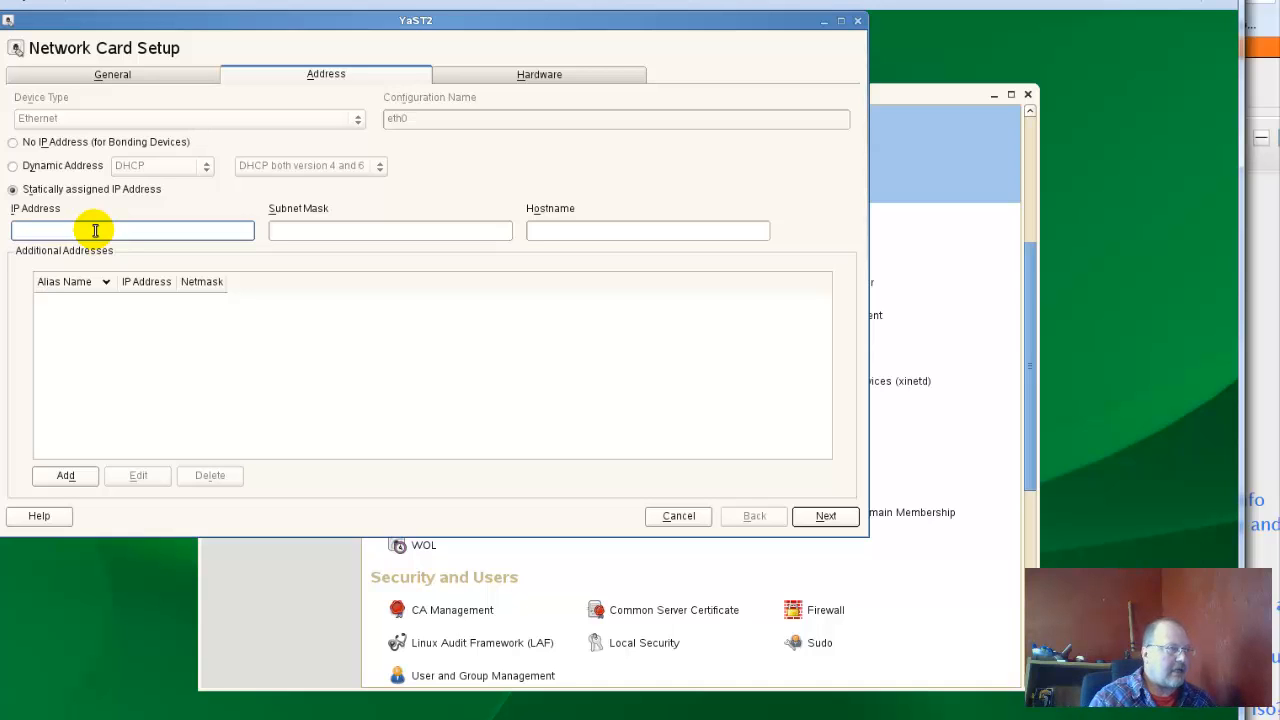
type("10")
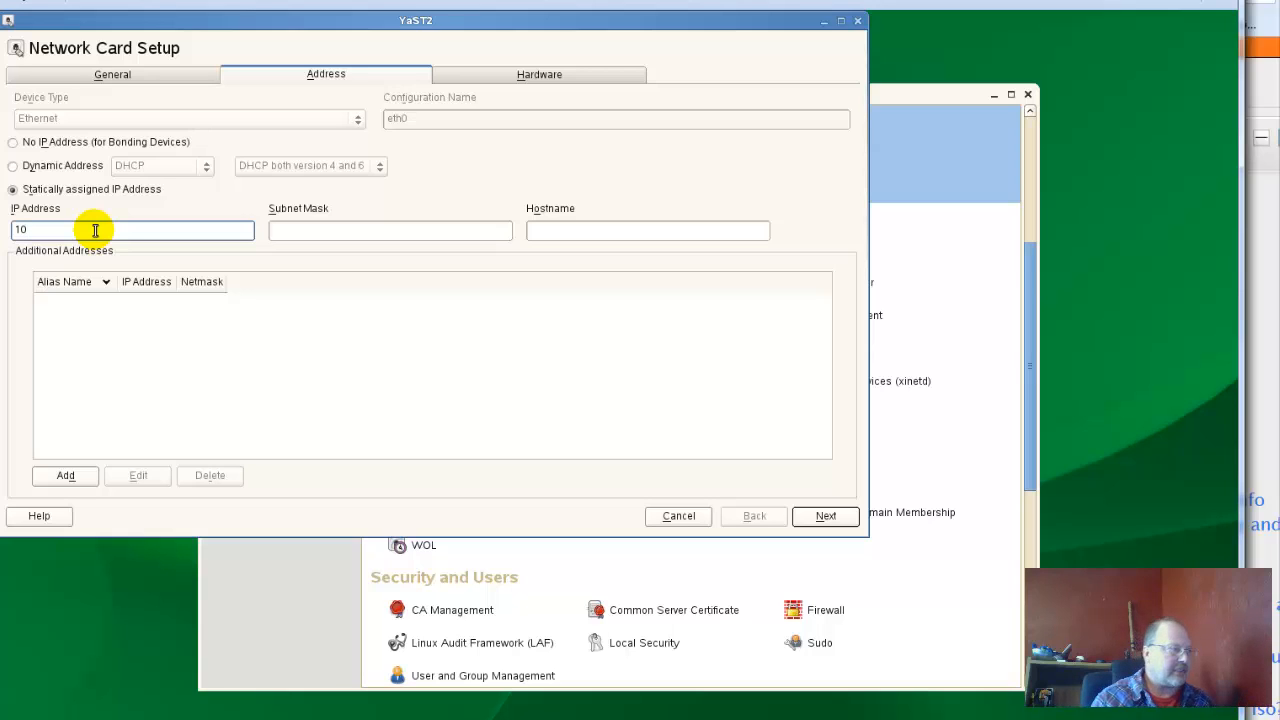
type("48.")
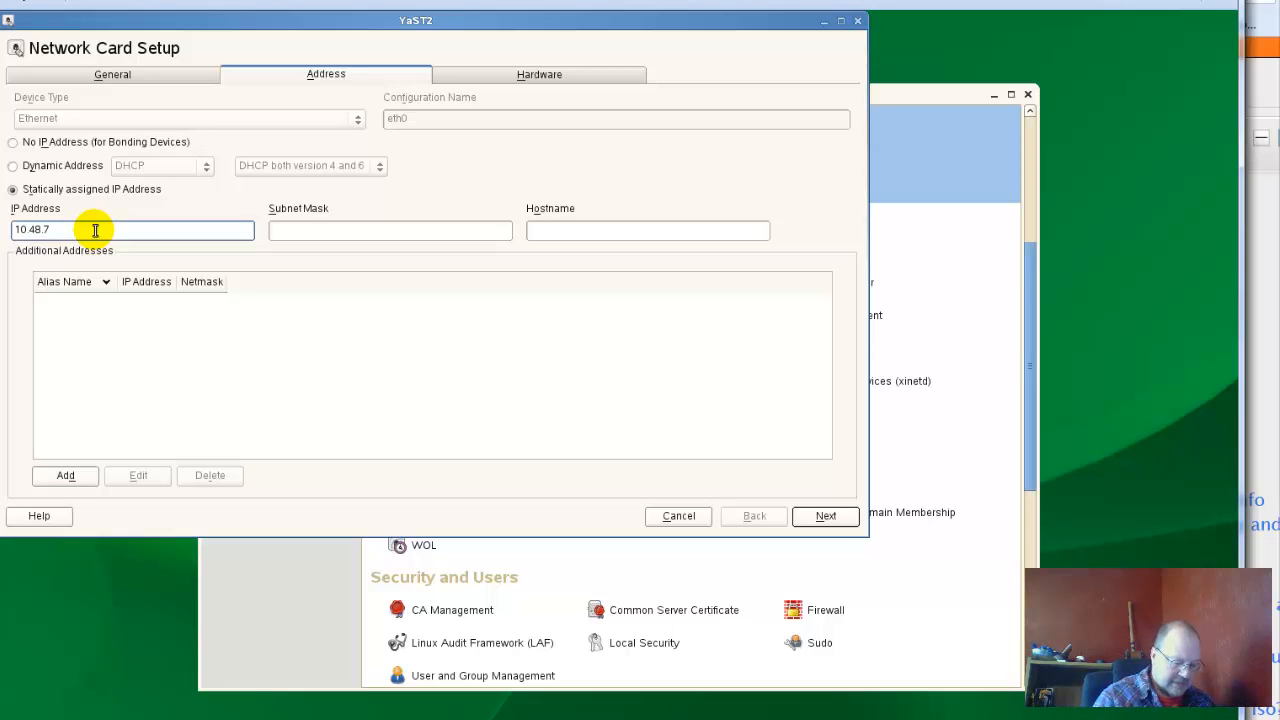
type("7.5")
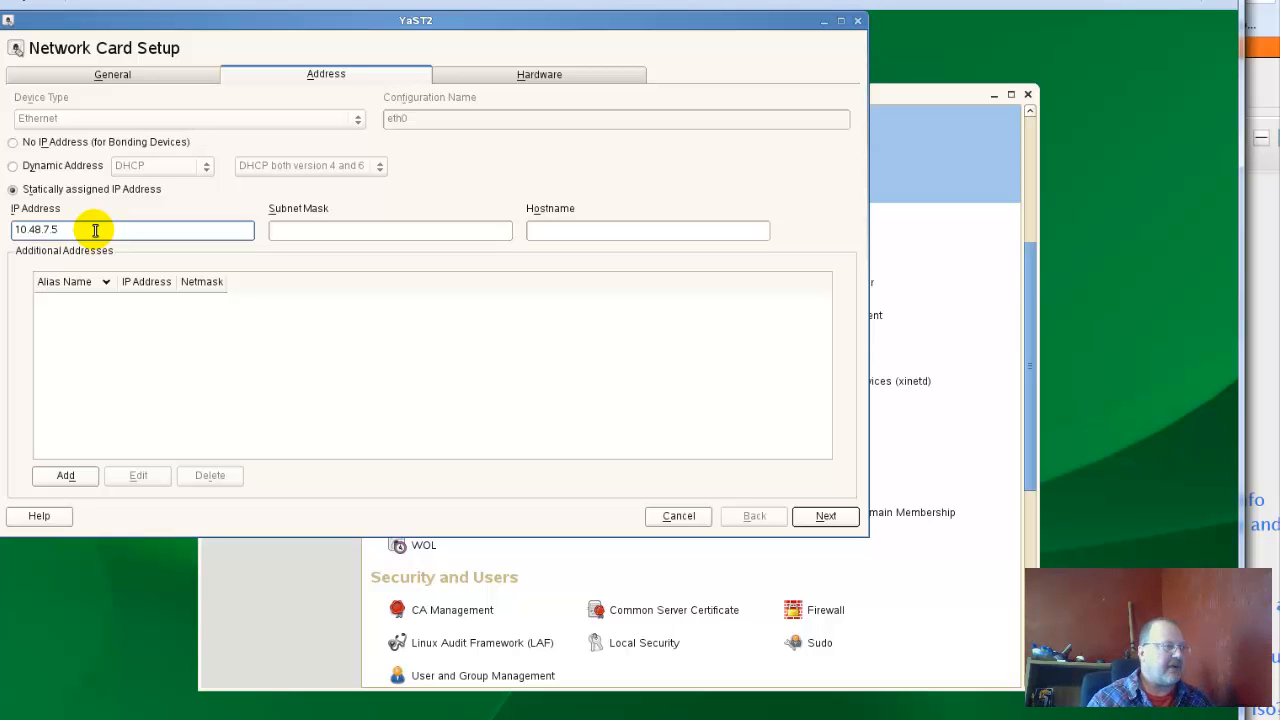
- Set the network card's subnet mask to 255.255.255.0
left_click(300, 234)
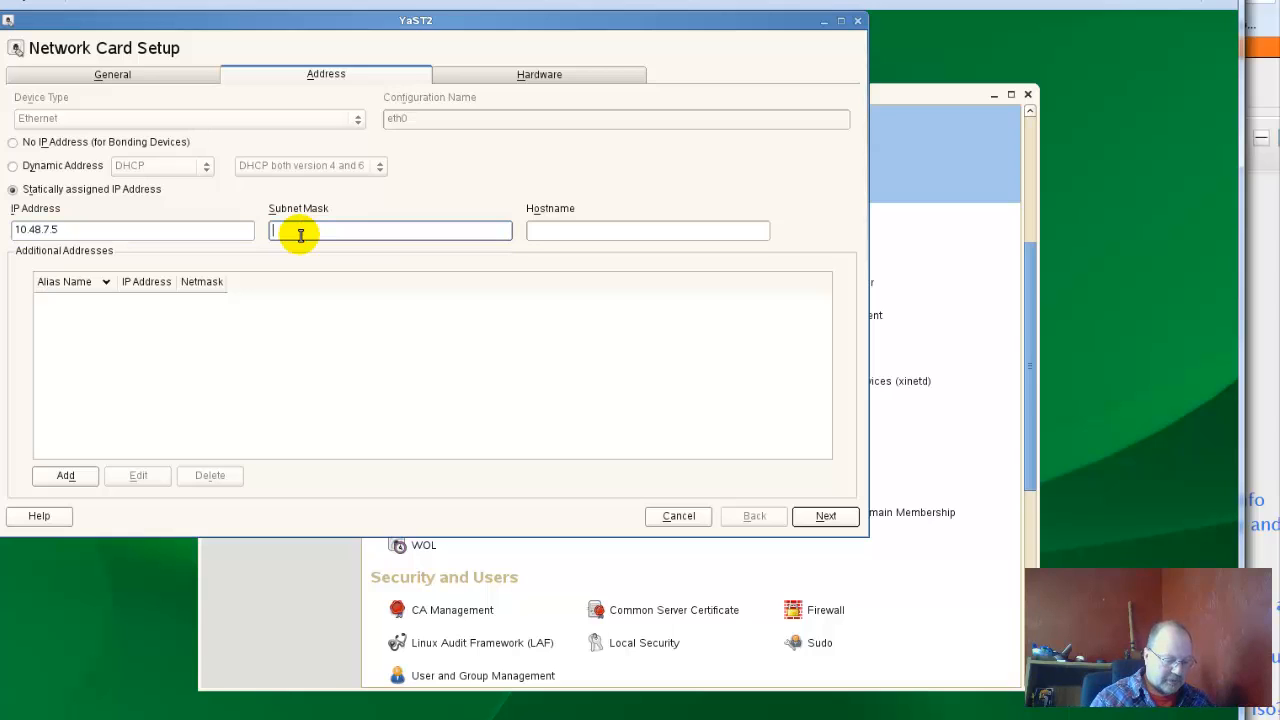
type("/24")
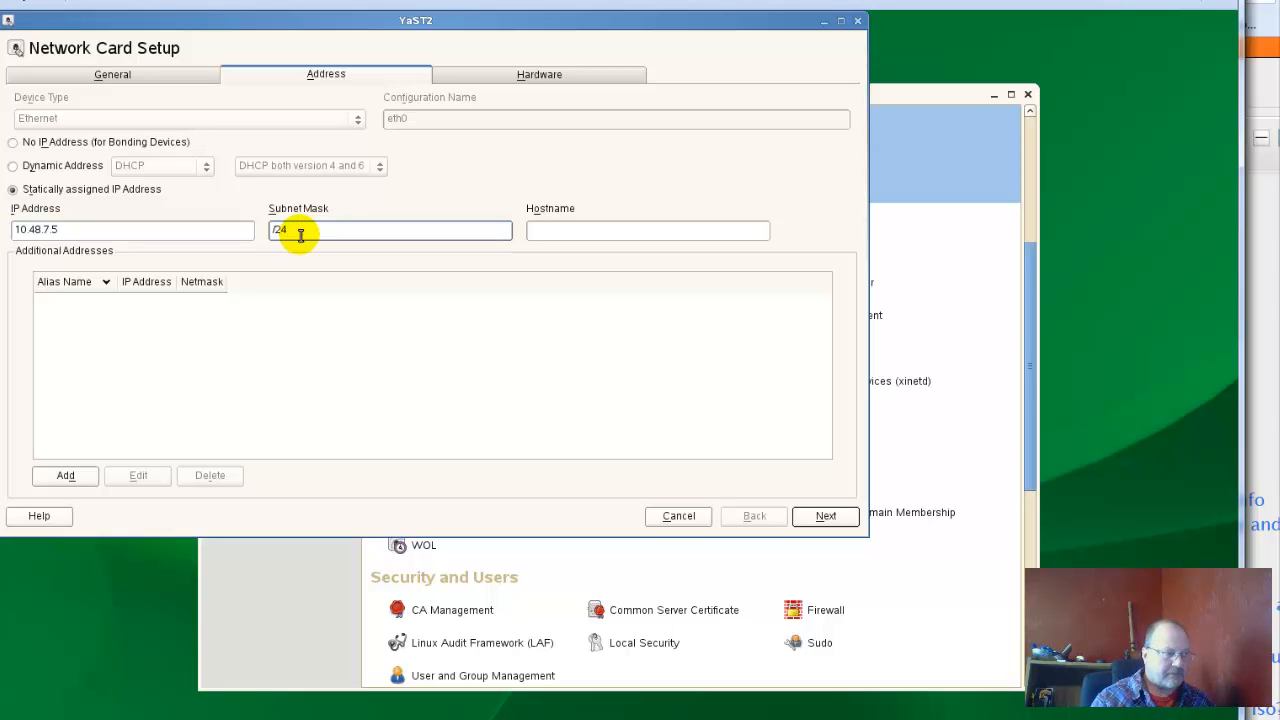
key("BackSpace")
key("BackSpace")
key("BackSpace")
type("255")
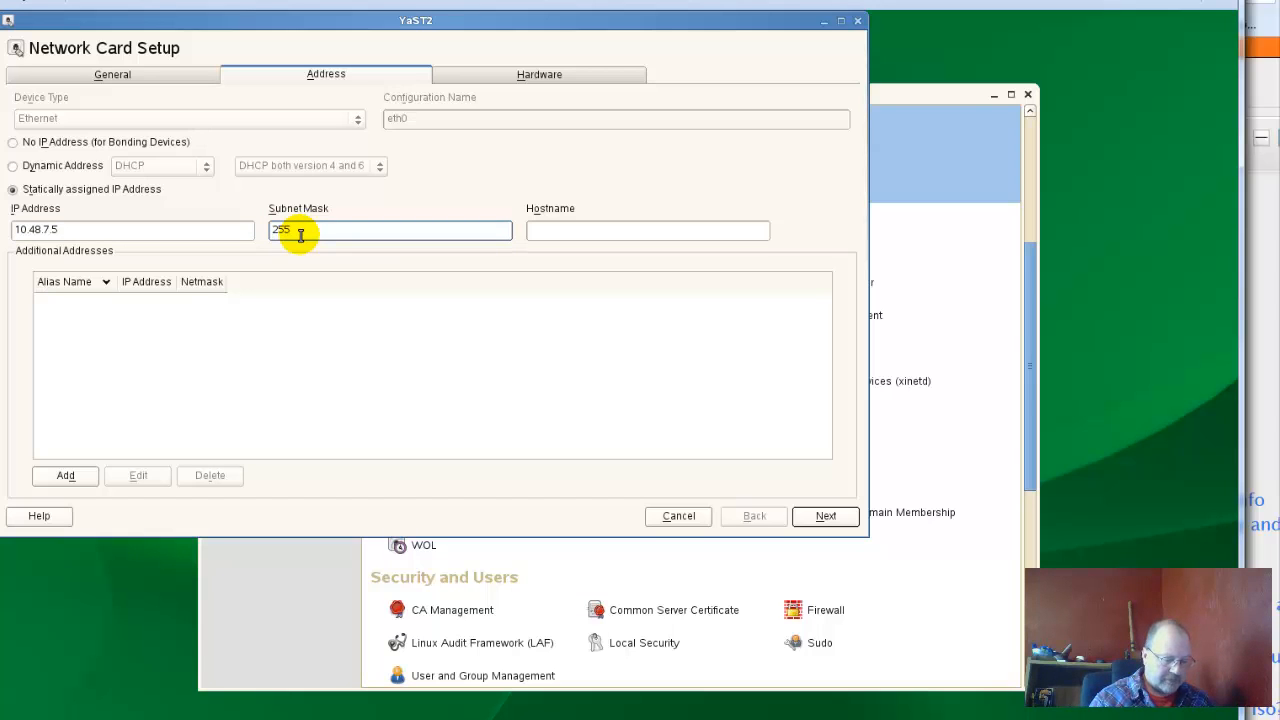
type(".255.25")
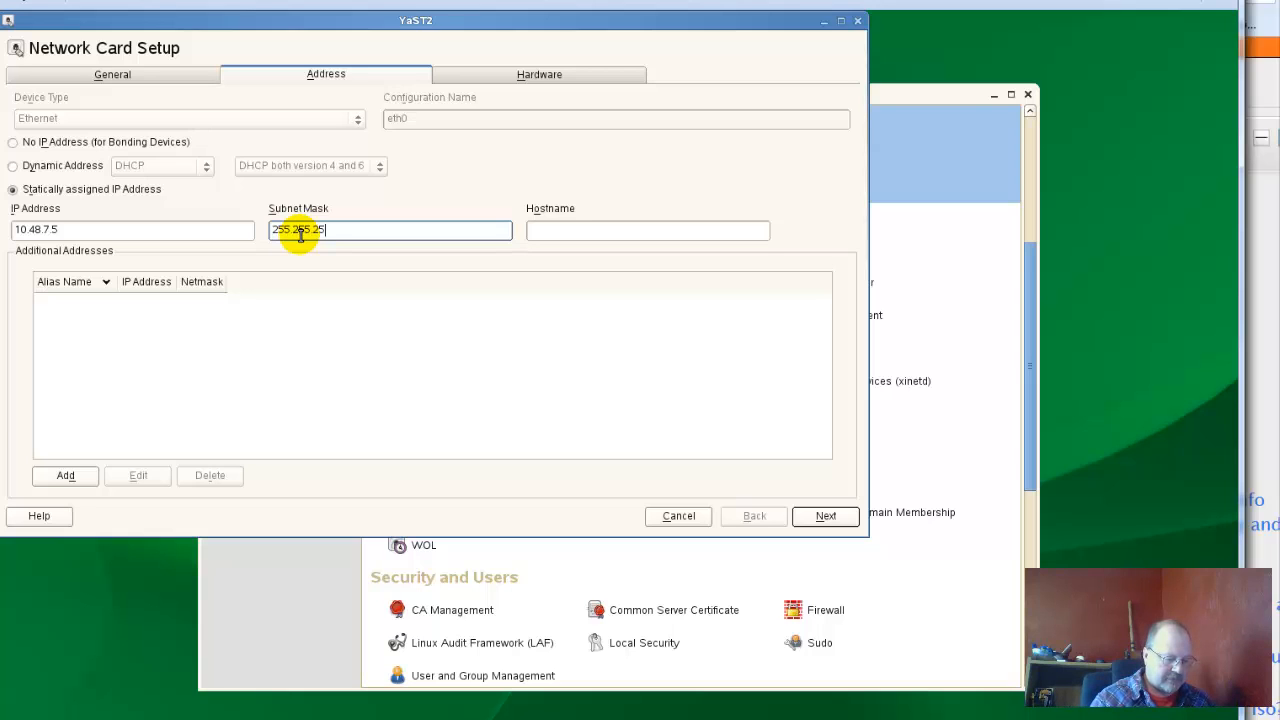
type("5.0")
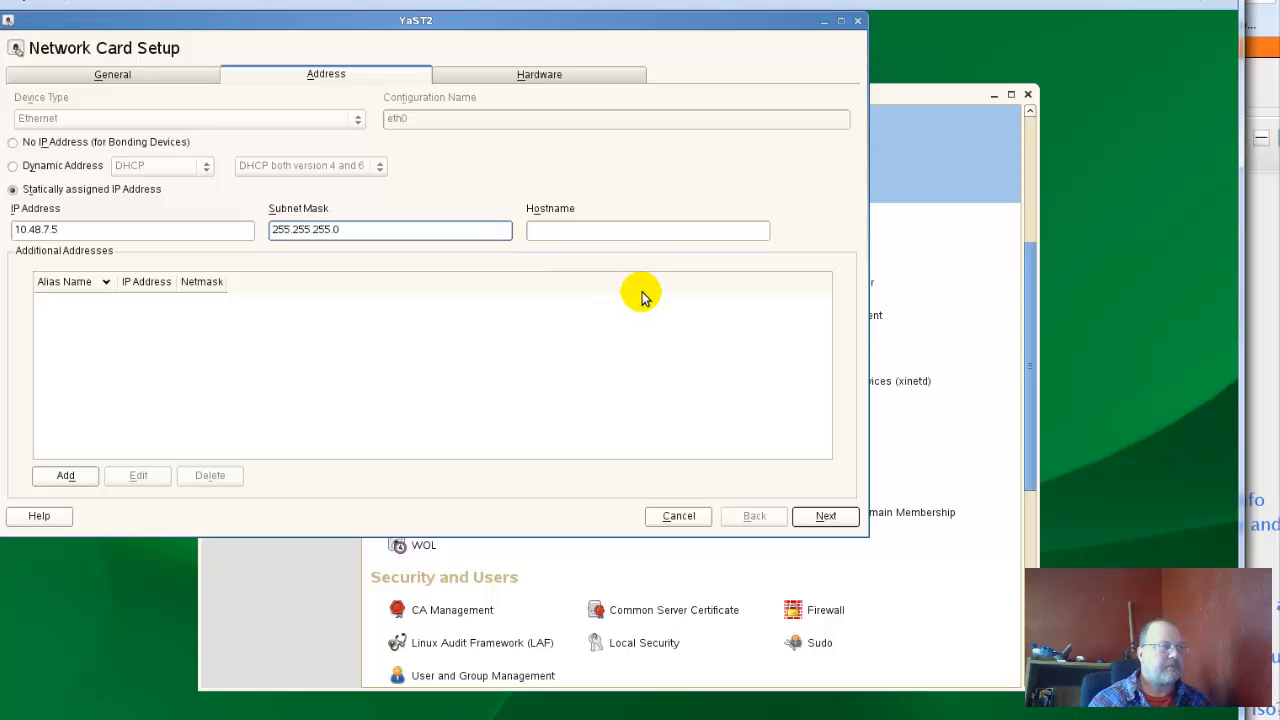
- Enter the user's first name as the network card's hostname and accept the card setup
left_click(611, 229)
type("shaun")
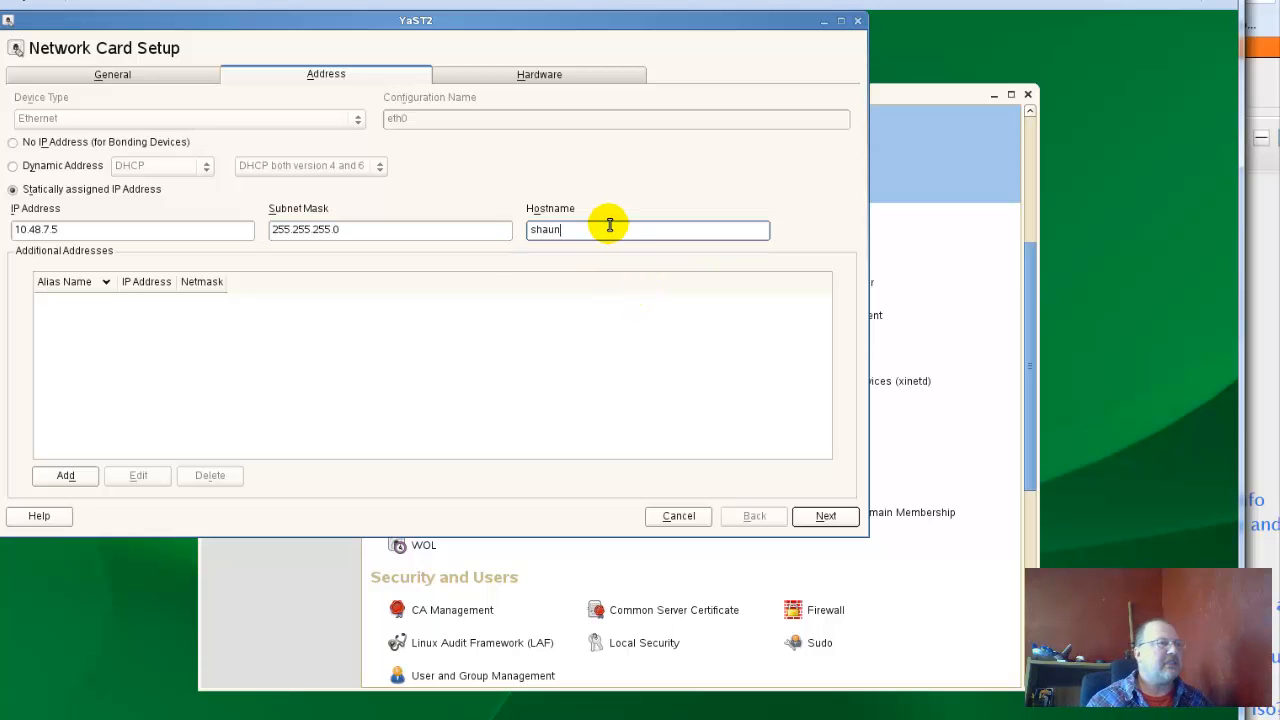
left_click(829, 516)
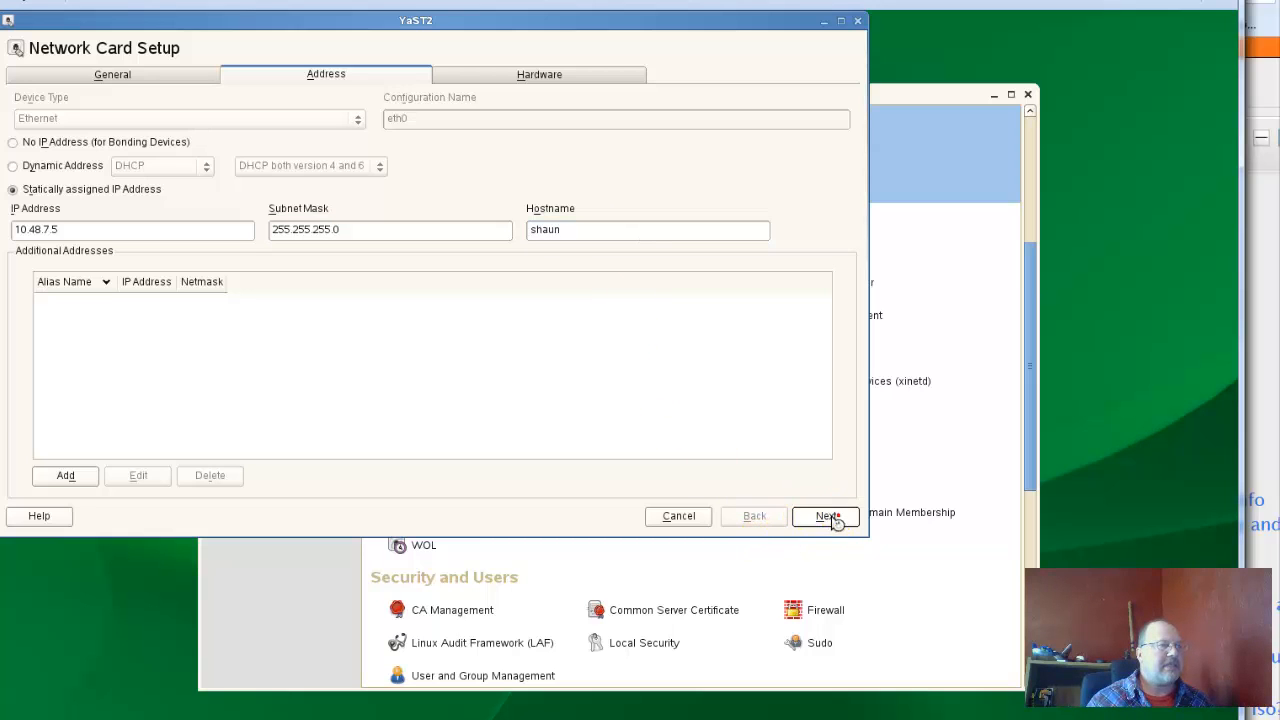
left_click(826, 516)
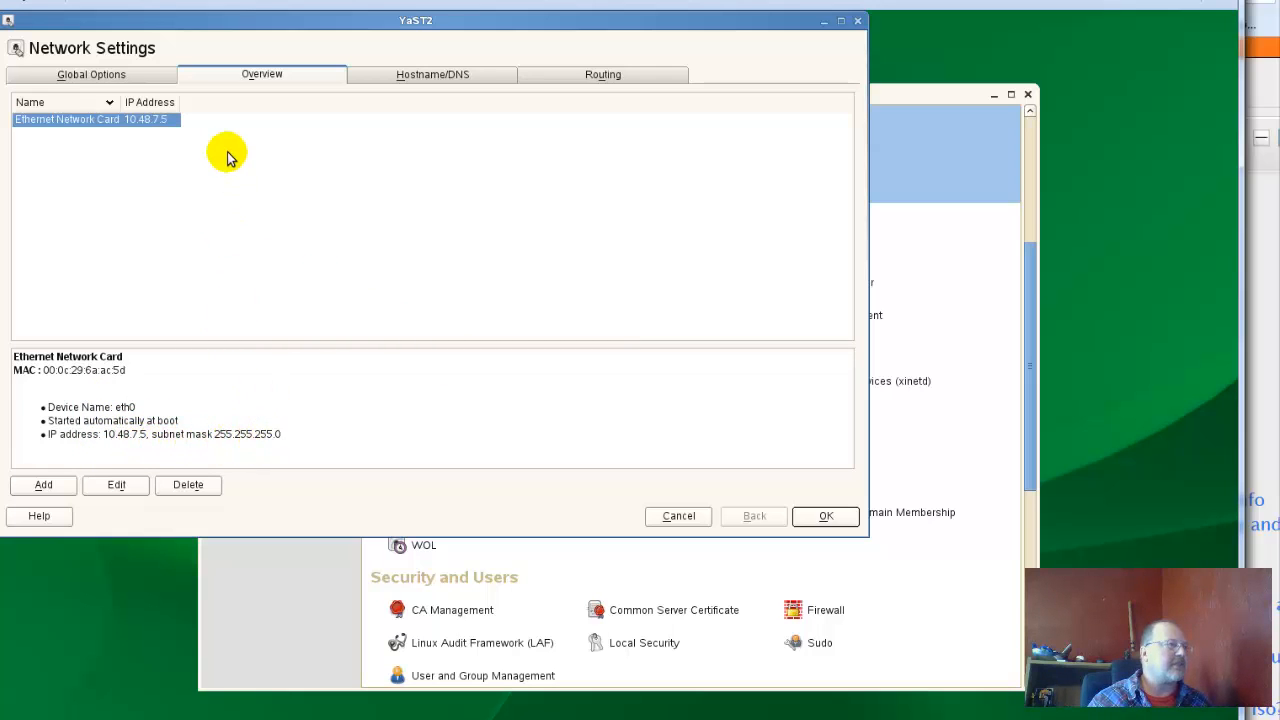
- Replace the system hostname in the Hostname/DNS settings with the user's first name
left_click(441, 76)
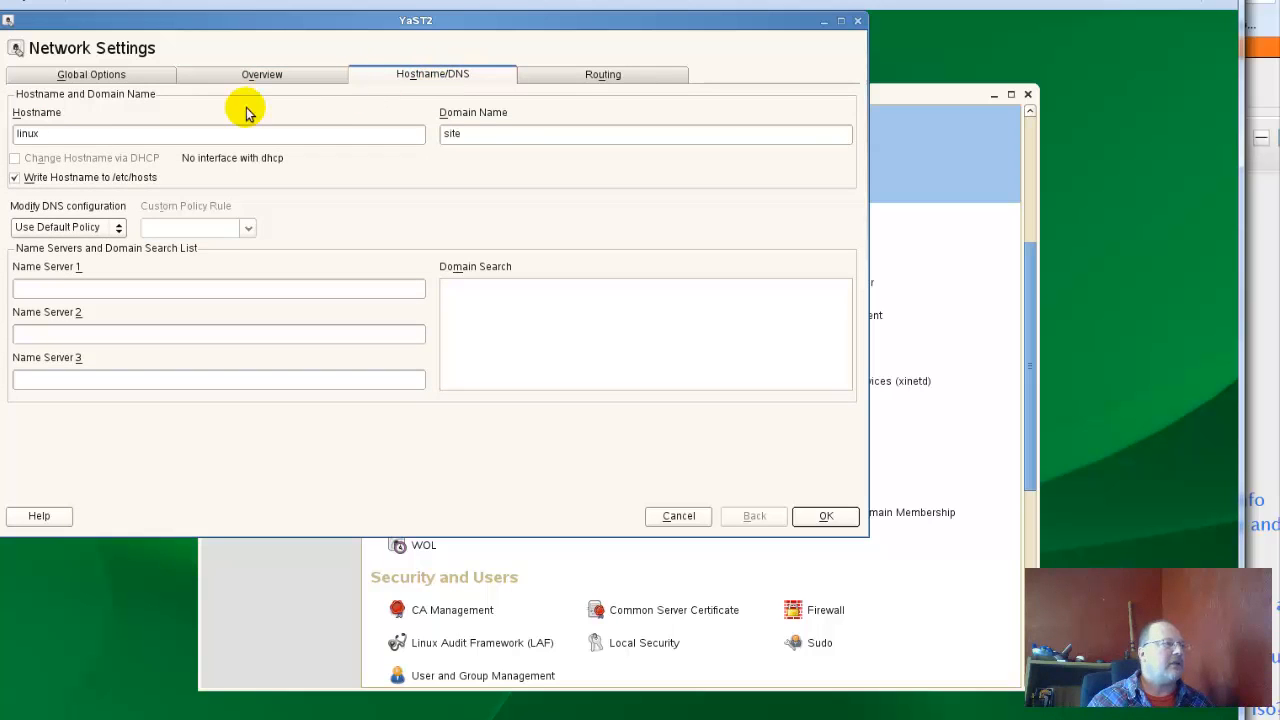
left_click(120, 135)
key("BackSpace")
key("BackSpace")
key("BackSpace")
key("BackSpace")
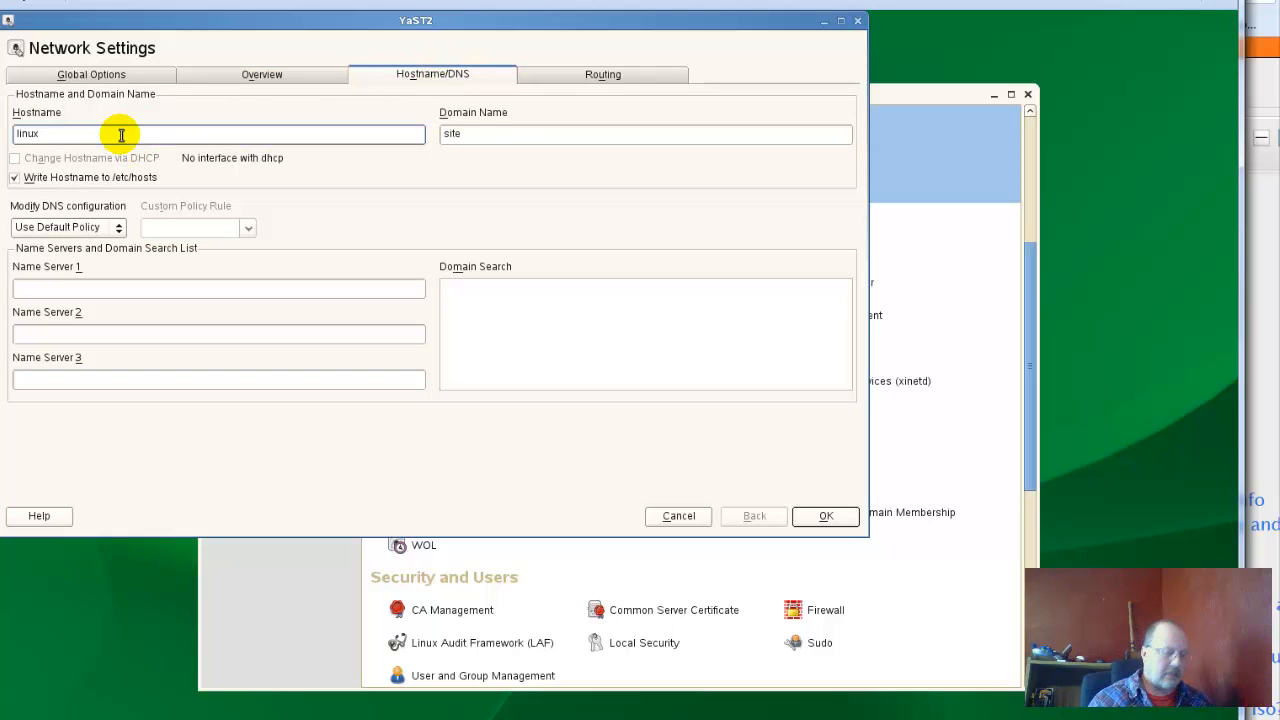
type("shaun")
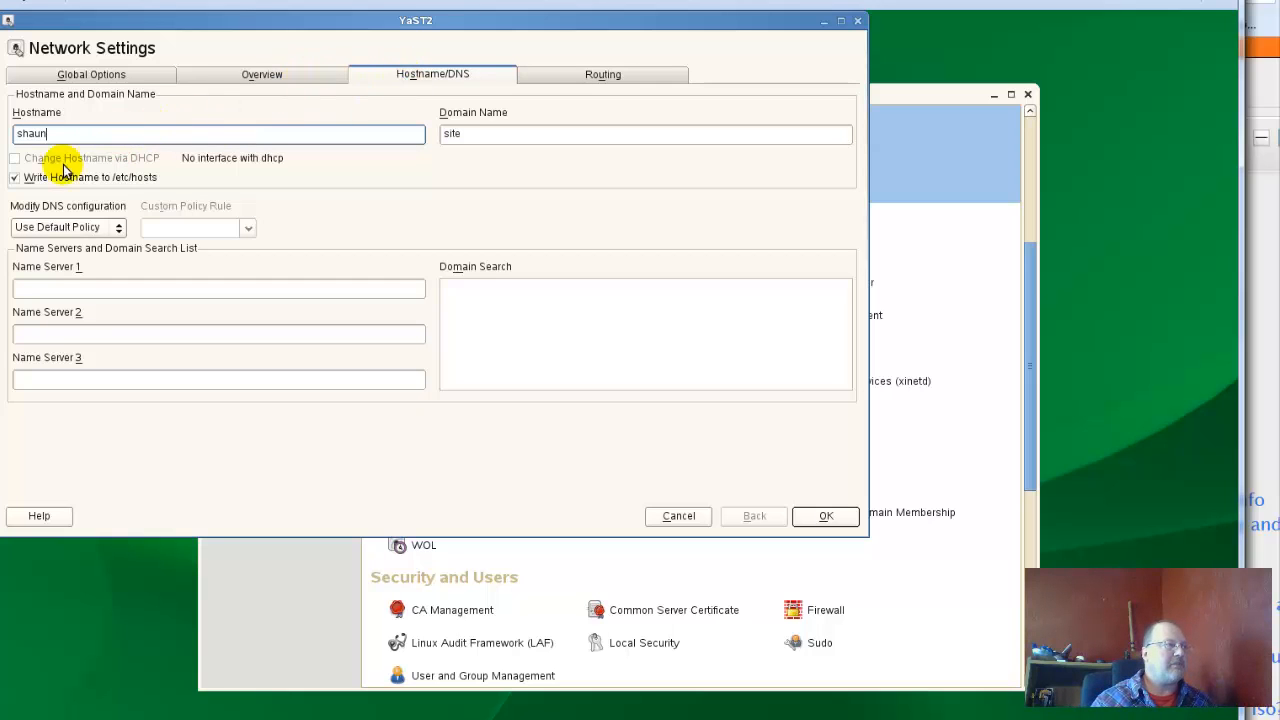
- Replace the domain name with a .com domain based on the user's first name
left_click(486, 132)
key("BackSpace")
key("BackSpace")
key("BackSpace")
key("BackSpace")
type("shaun.com")
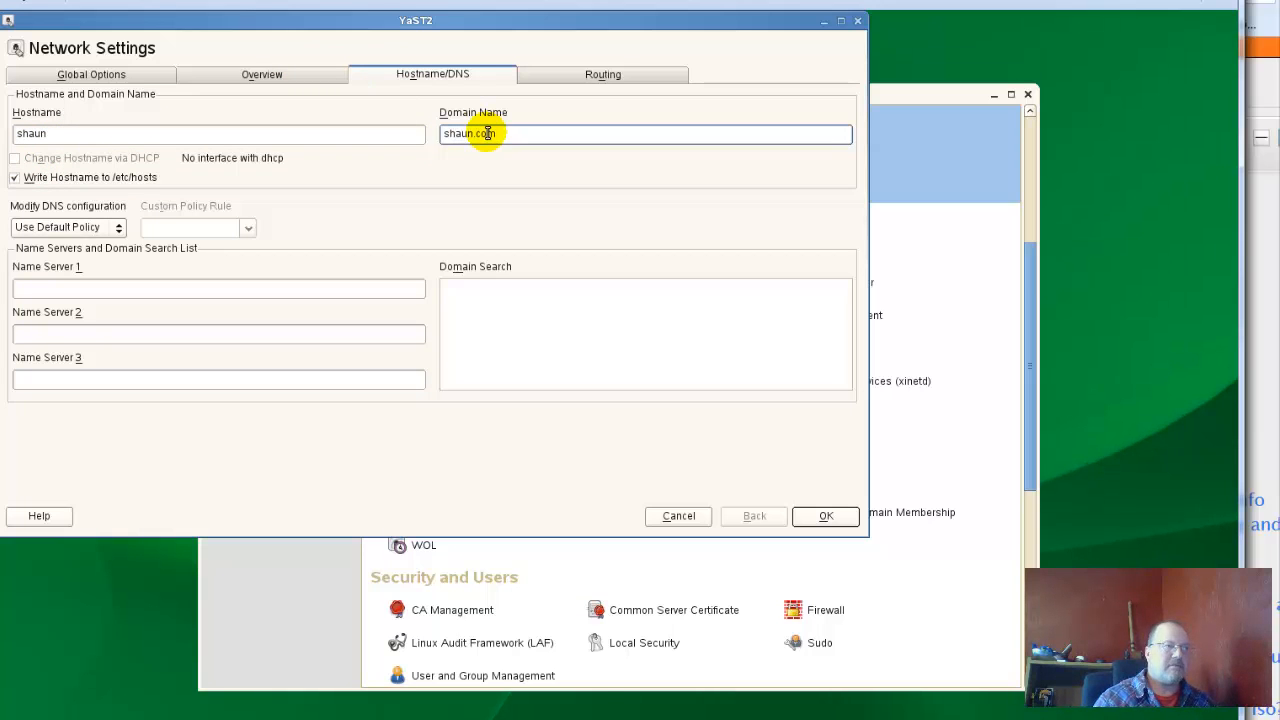
- Change the domain name to linux.com
key("BackSpace")
key("BackSpace")
key("BackSpace")
key("BackSpace")
key("BackSpace")
key("BackSpace")
key("BackSpace")
key("BackSpace")
key("BackSpace")
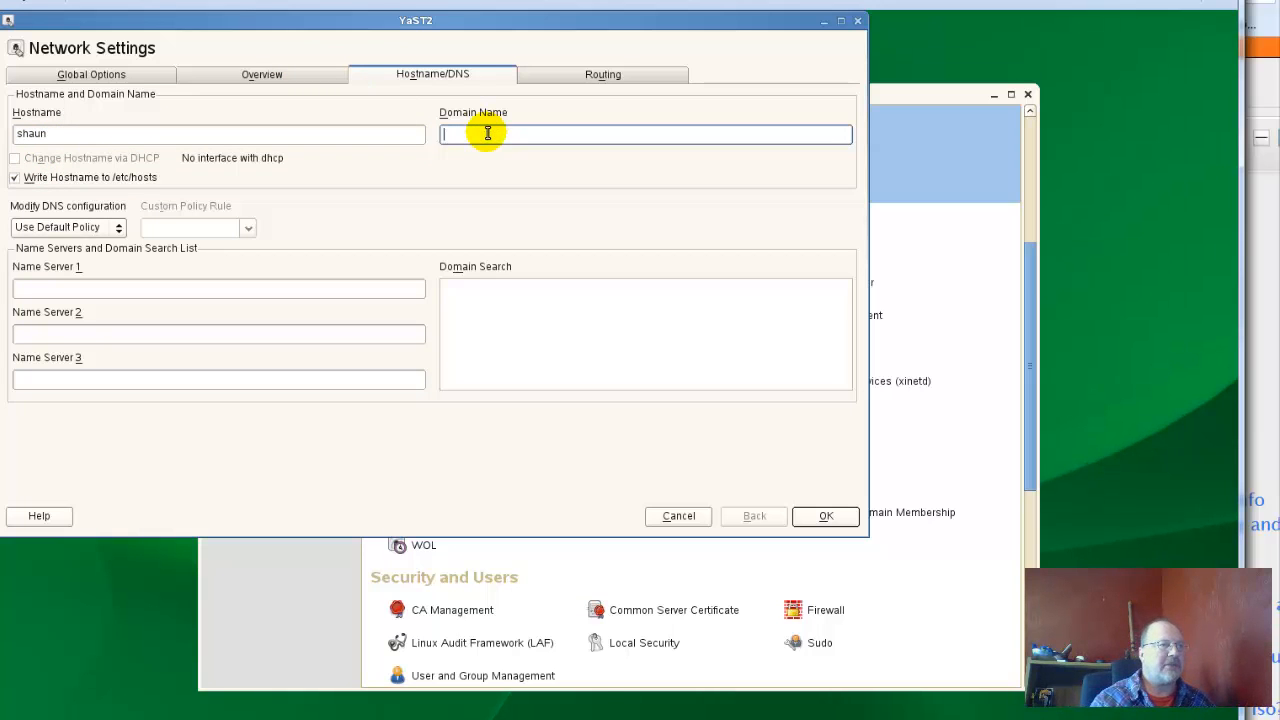
type("linux.com")
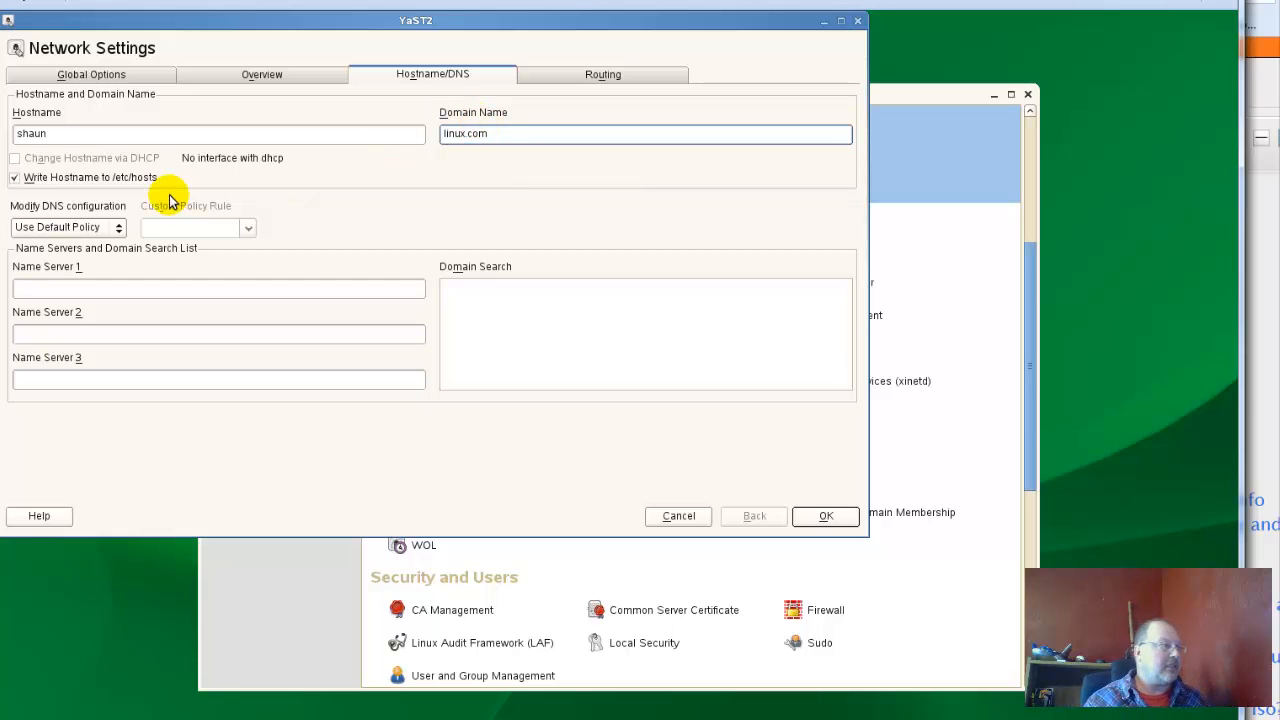
- Set Name Server 1 to 10.10.4.1 in the Hostname/DNS settings
left_click(52, 286)
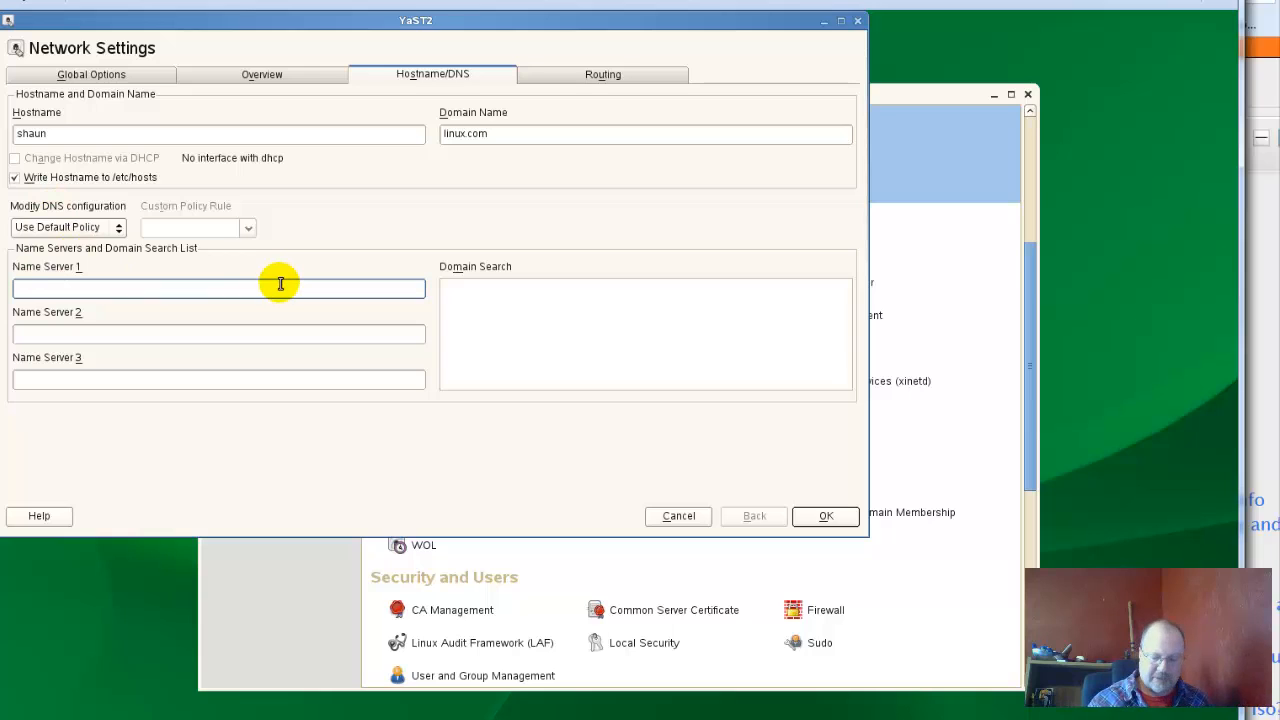
type("10")
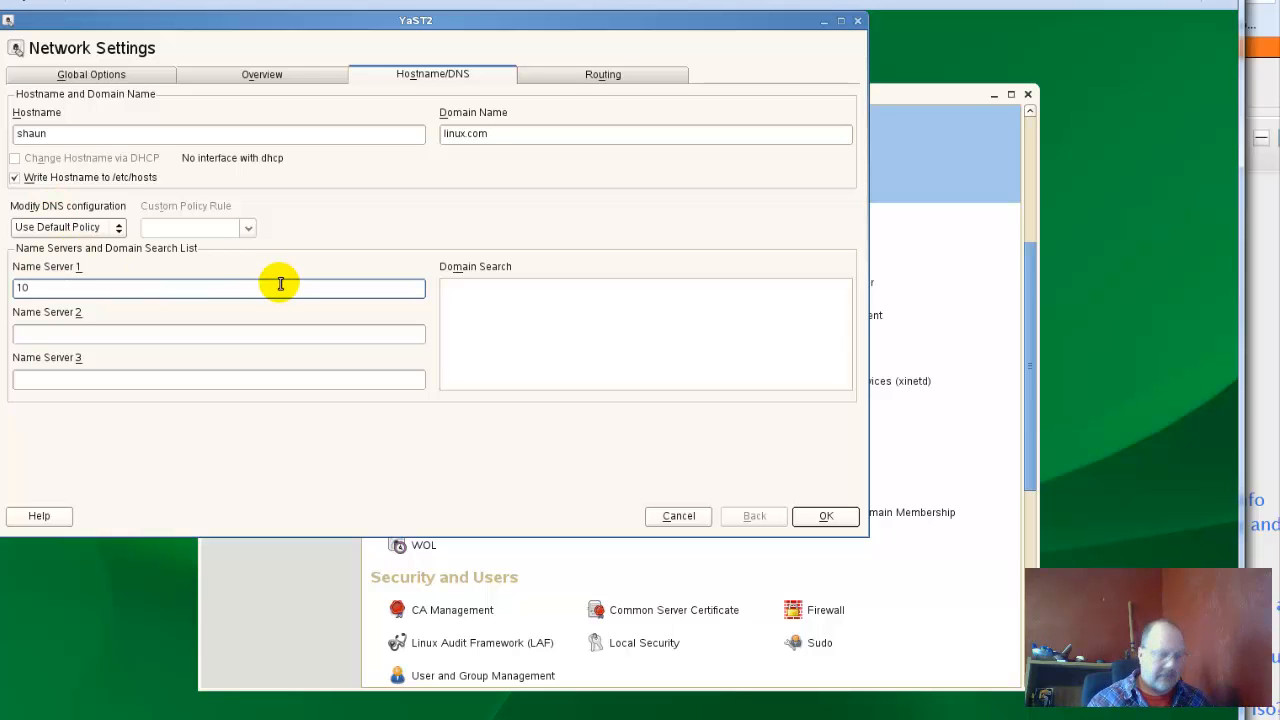
type(".10.4.1")
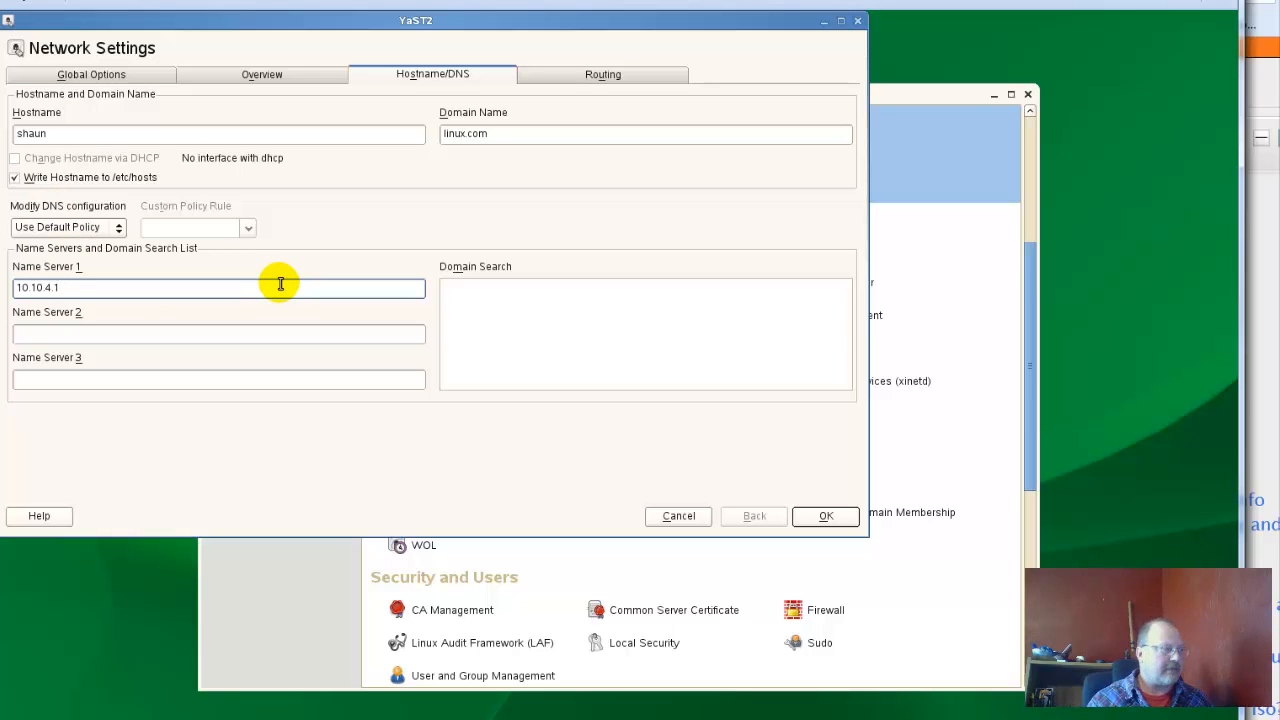
- Set the default gateway to 10.48.7.254 in the routing settings and save the network configuration
left_click(595, 80)
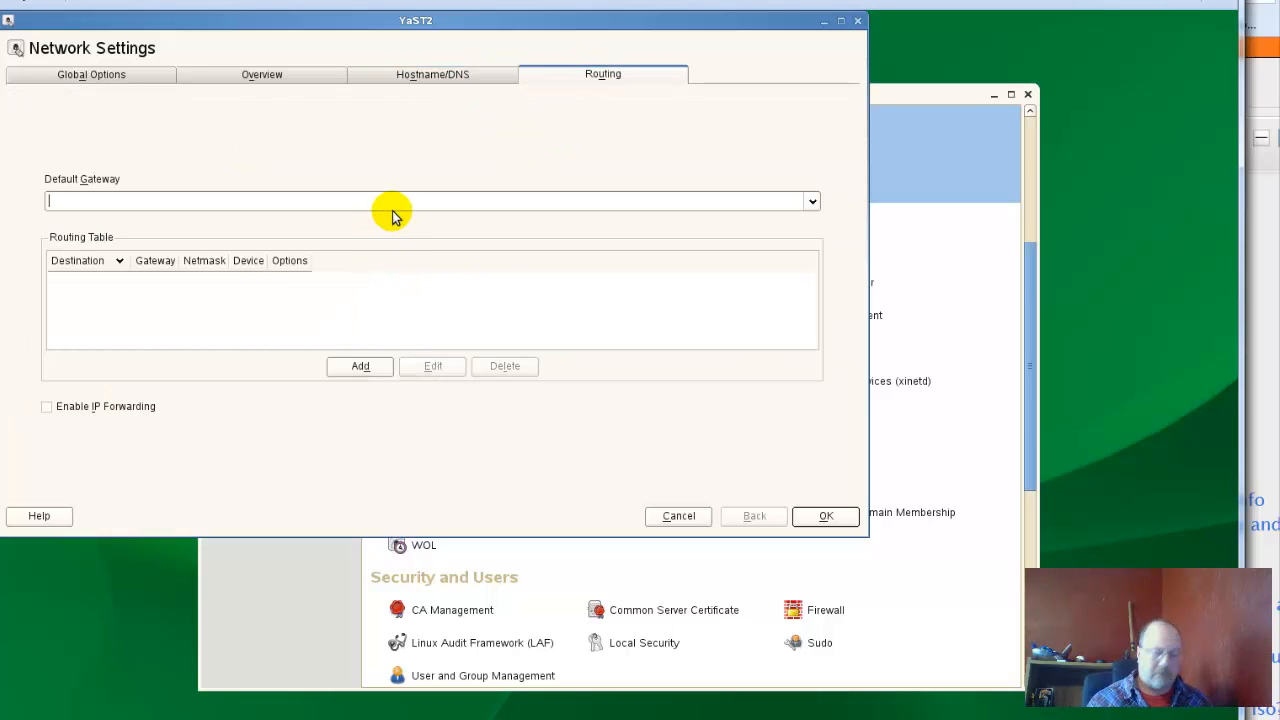
type("10.48.")
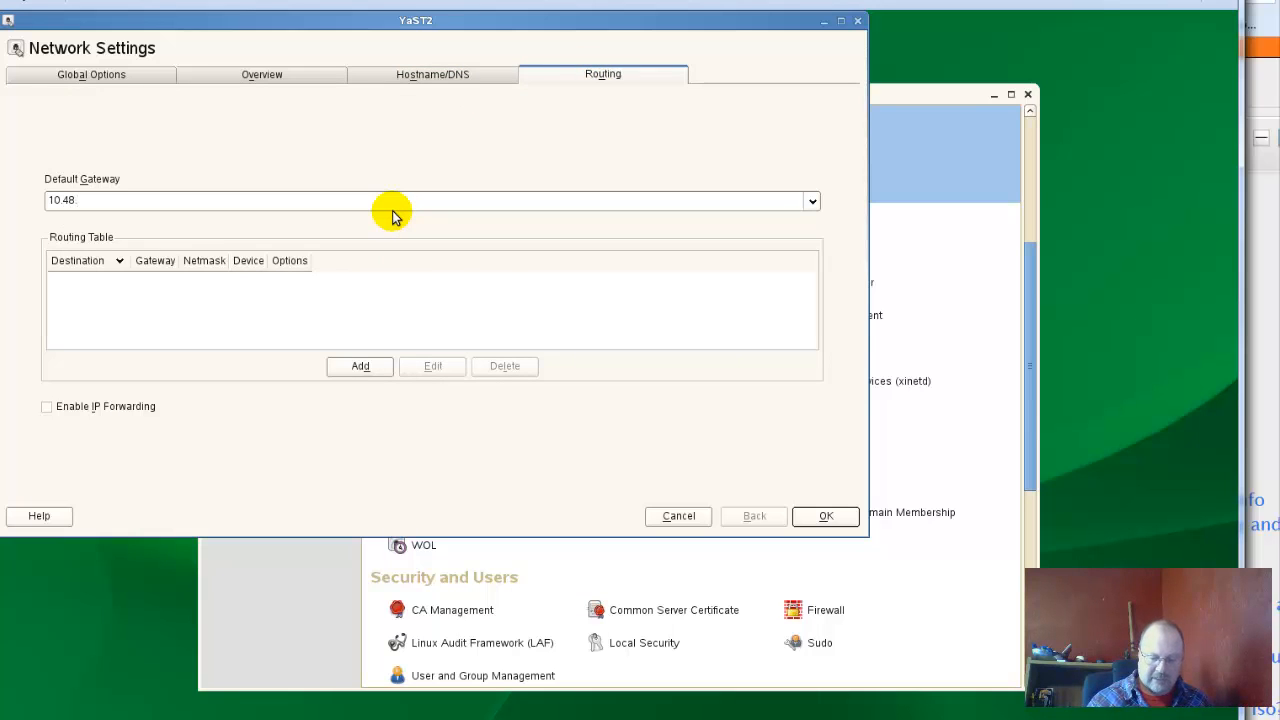
type("7.254")
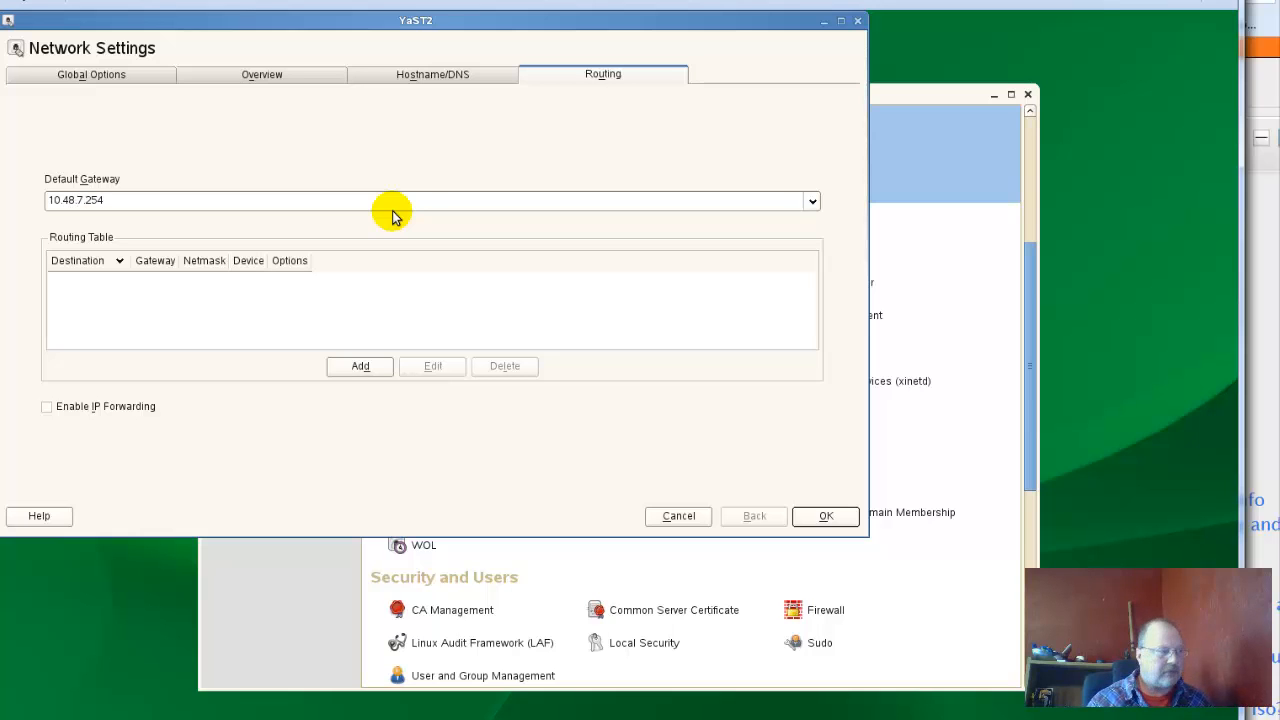
left_click(818, 516)
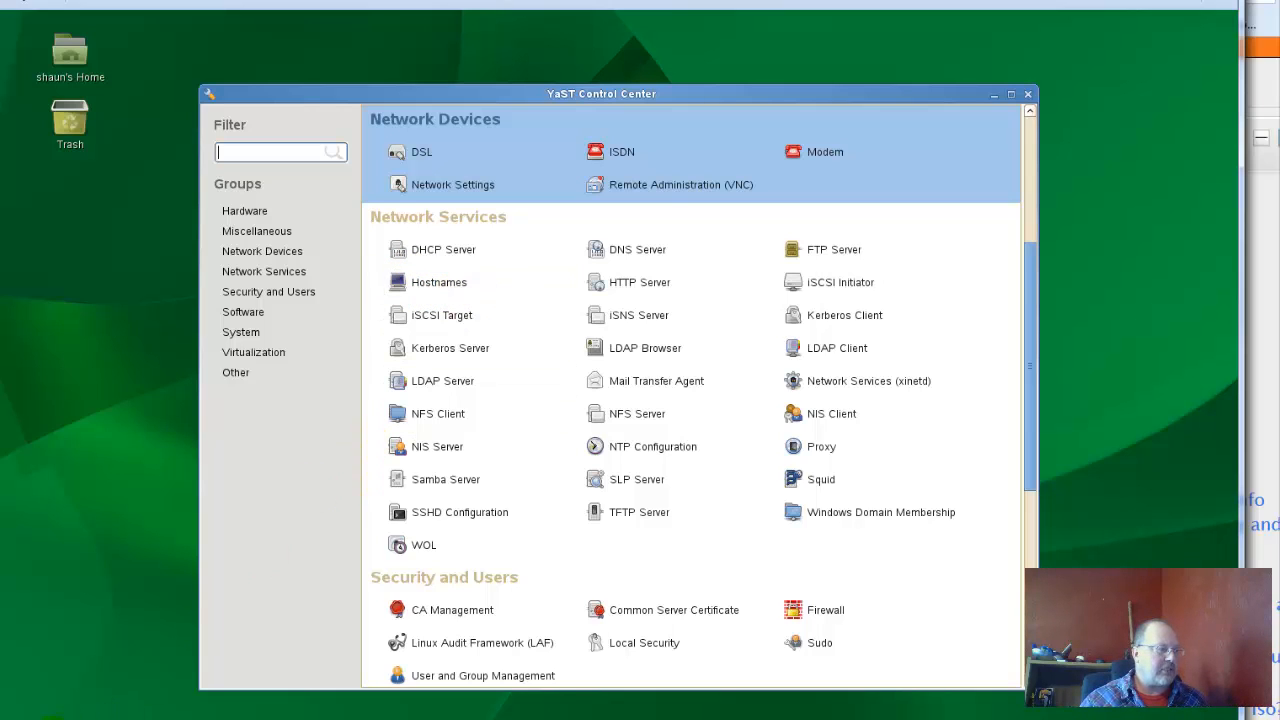
- Move the YaST Control Center off the desktop icons and add a GNOME Terminal shortcut to the desktop
left_click(53, 718)
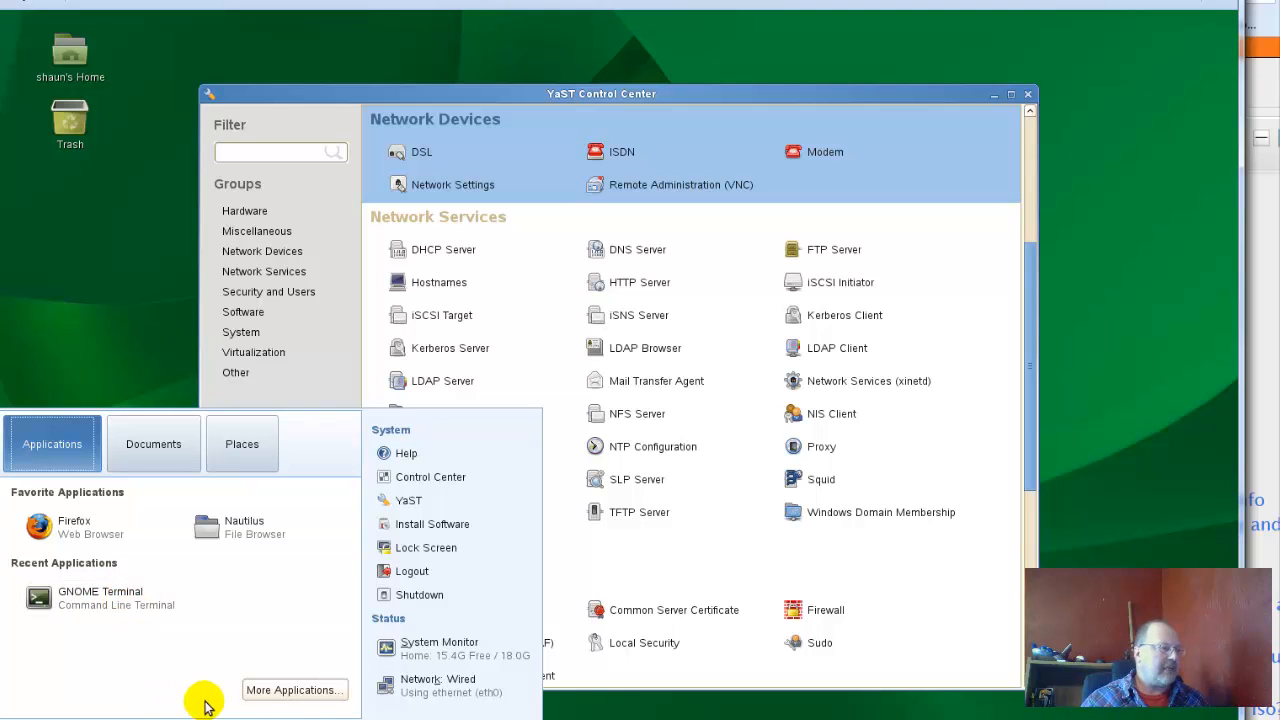
left_click(295, 690)
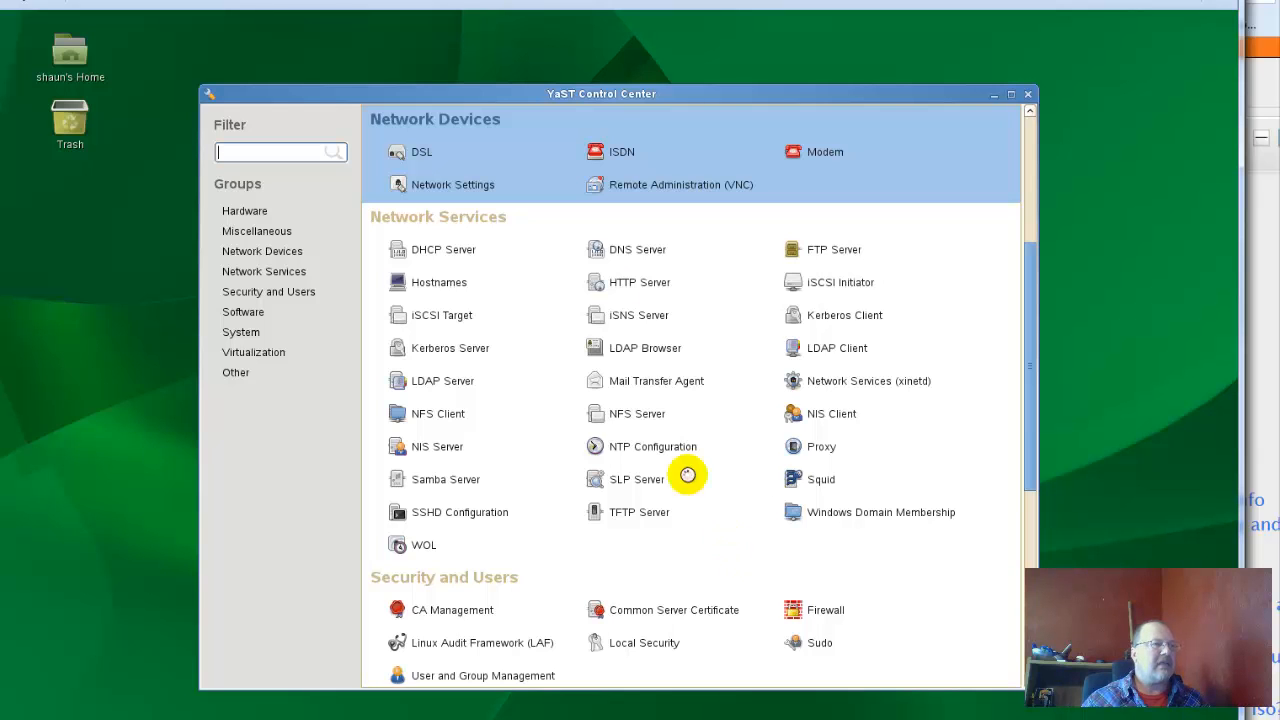
left_click_drag(569, 95, 735, 96)
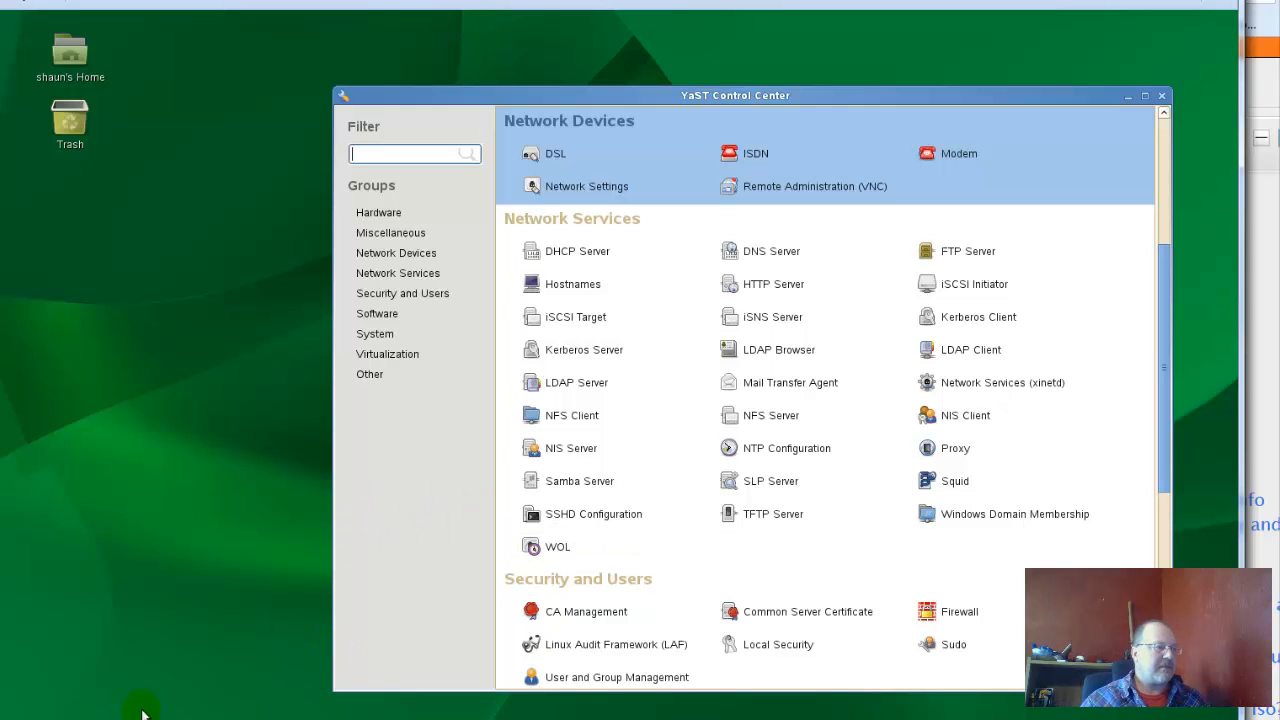
left_click(45, 718)
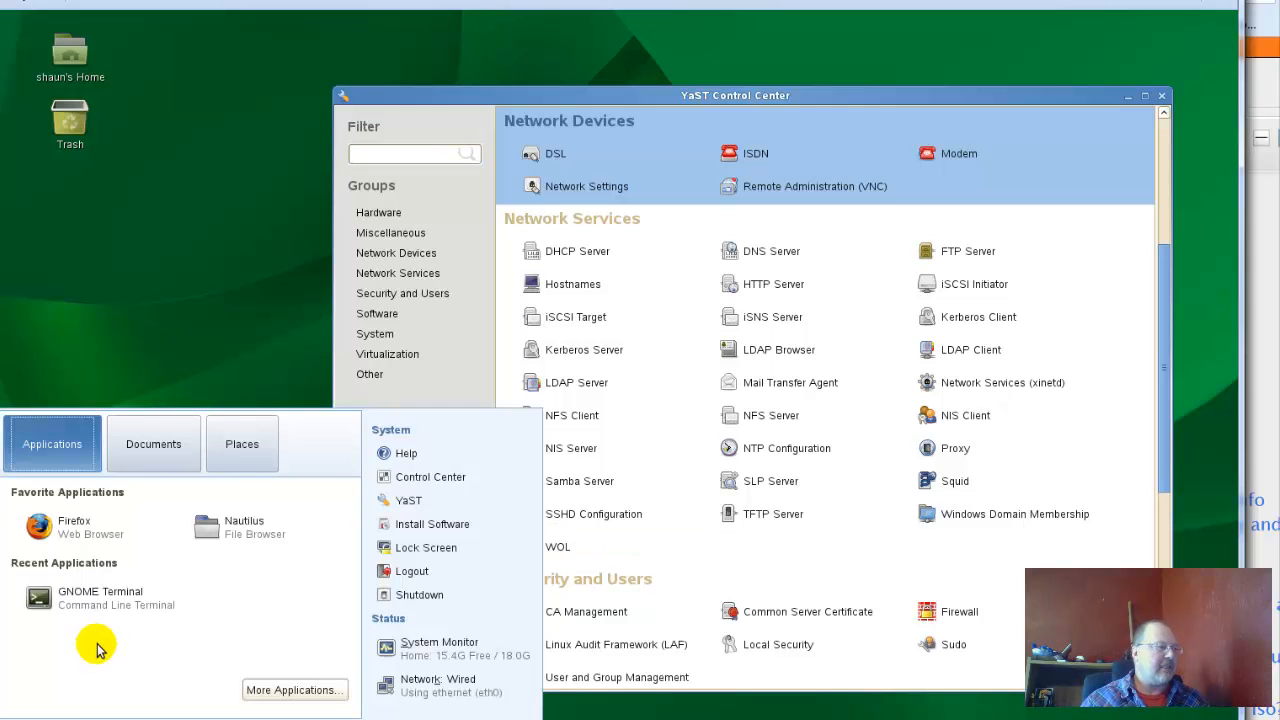
left_click_drag(108, 610, 127, 447)
left_click_drag(138, 280, 138, 285)
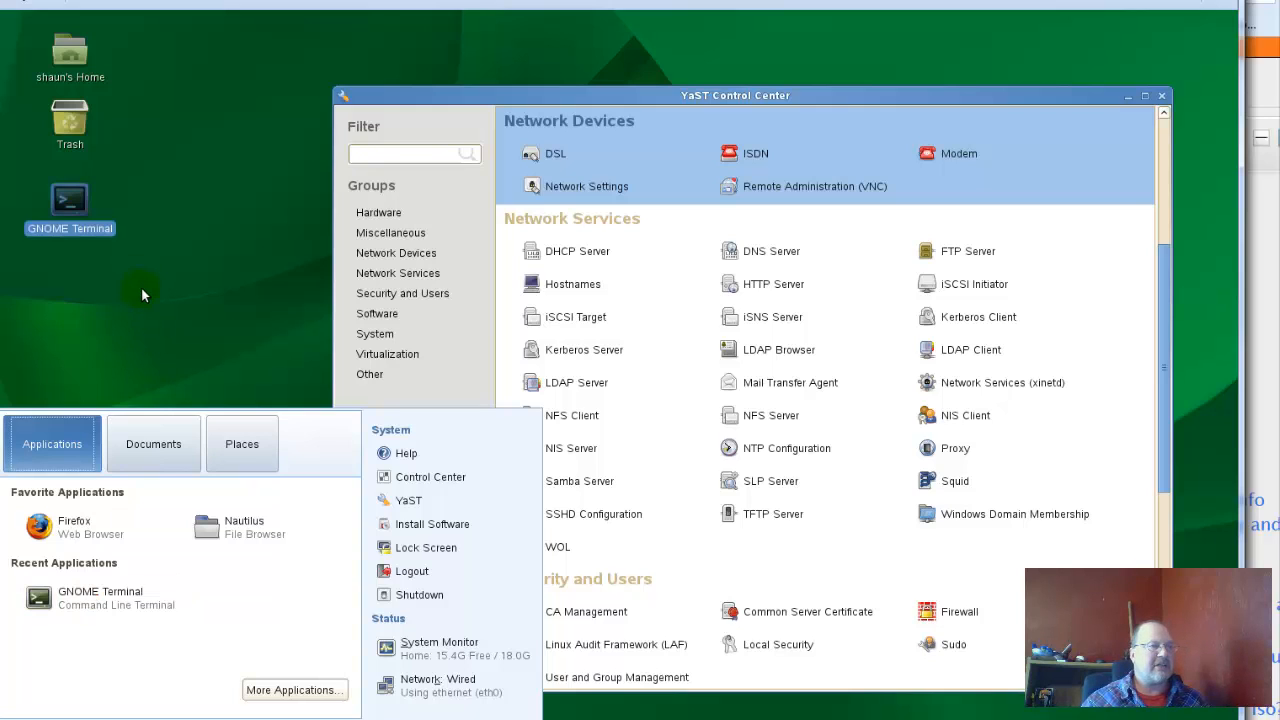
- Launch GNOME Terminal from its desktop shortcut and close the Application Browser
double_click(70, 208)
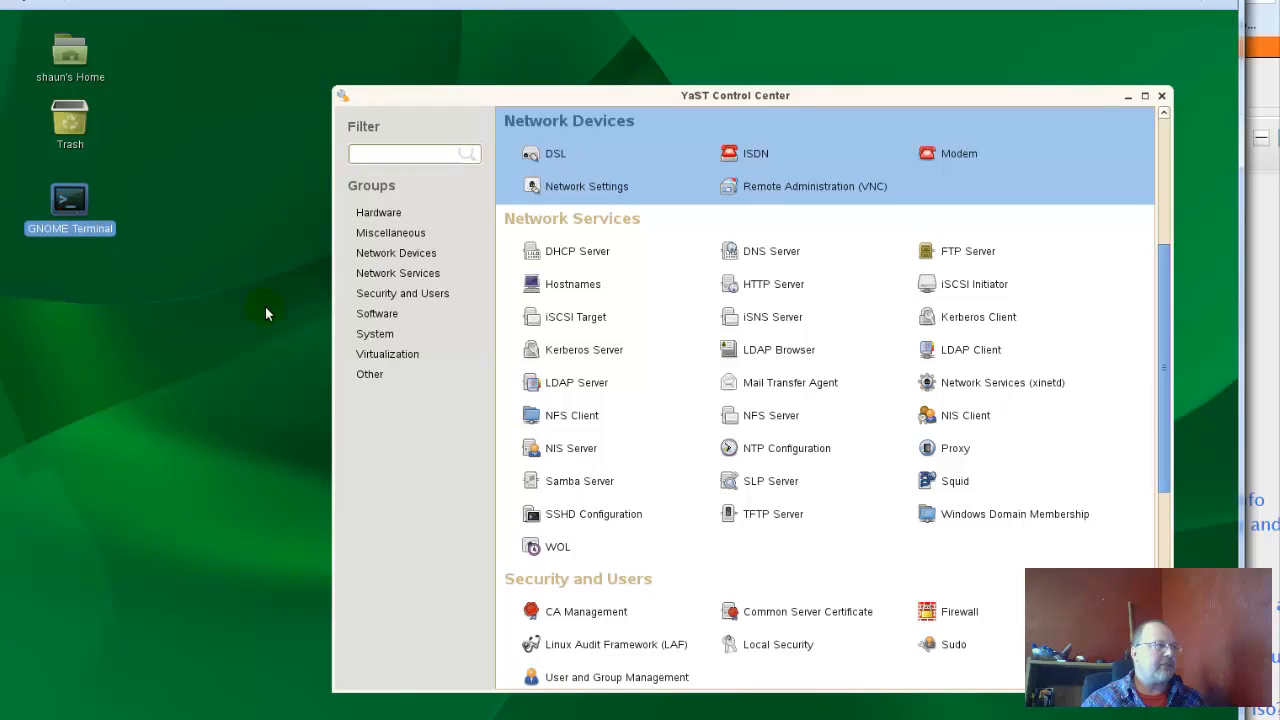
double_click(72, 208)
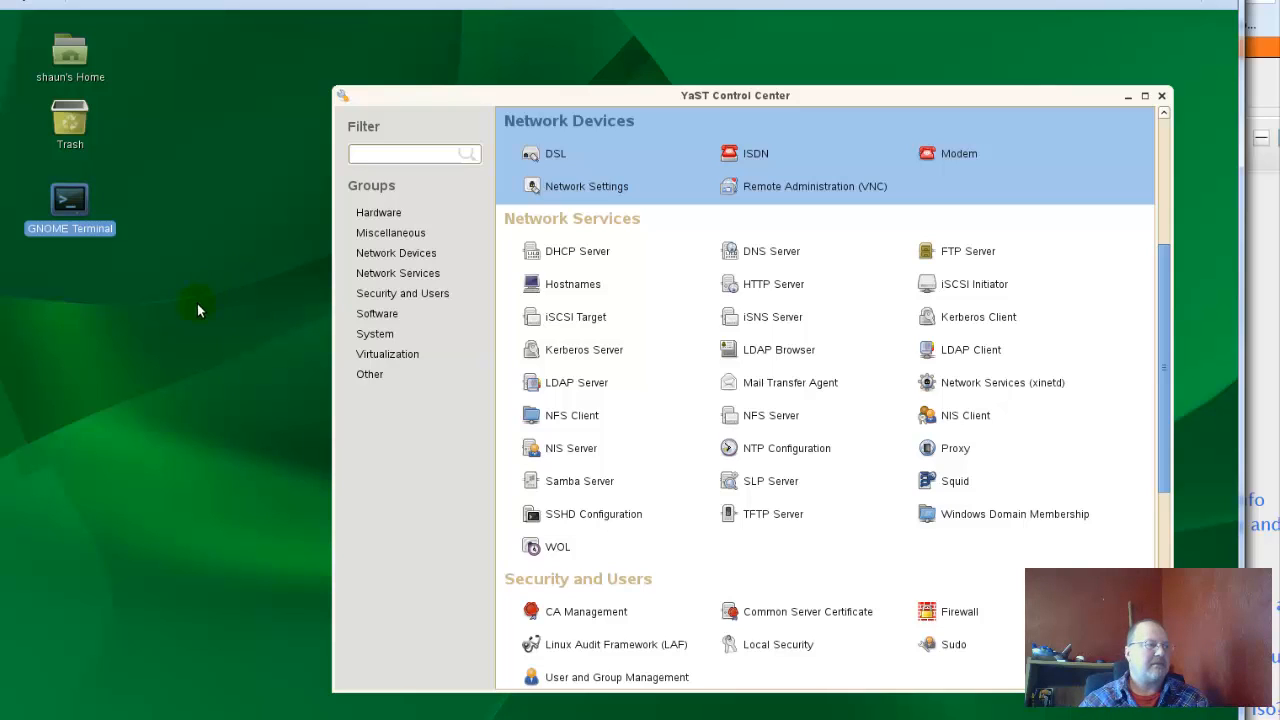
left_click(204, 421)
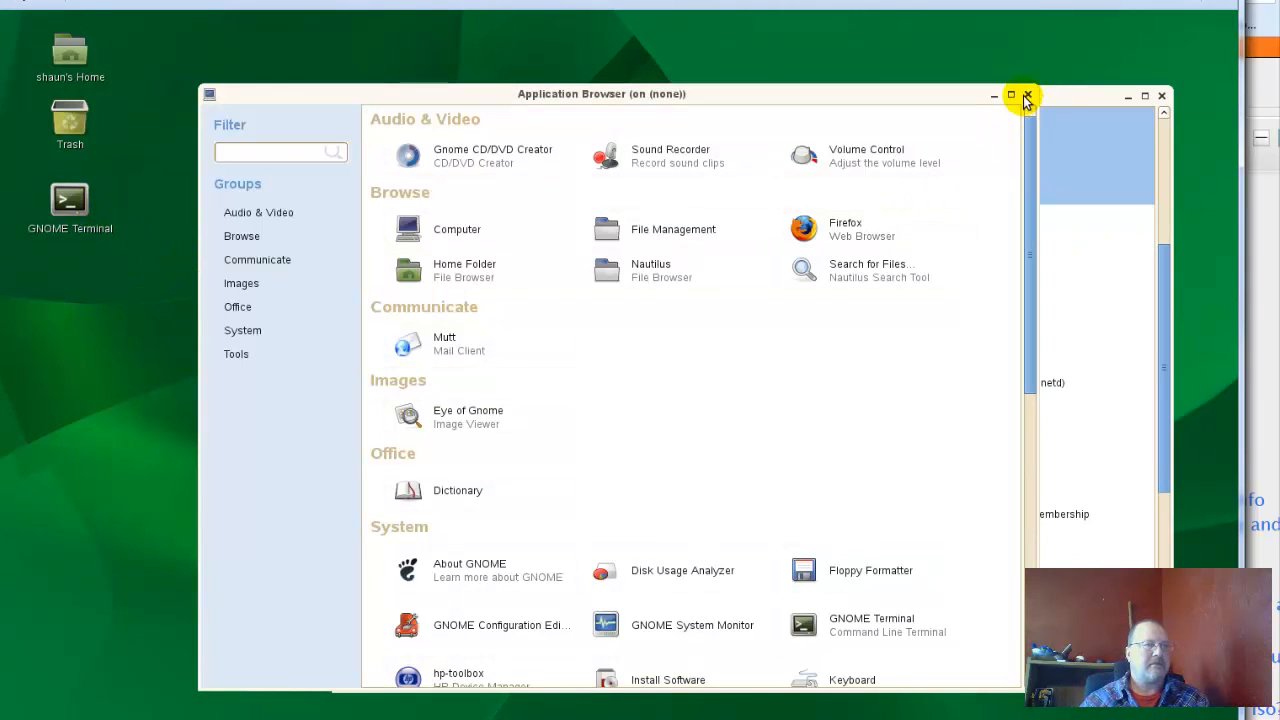
left_click(1028, 97)
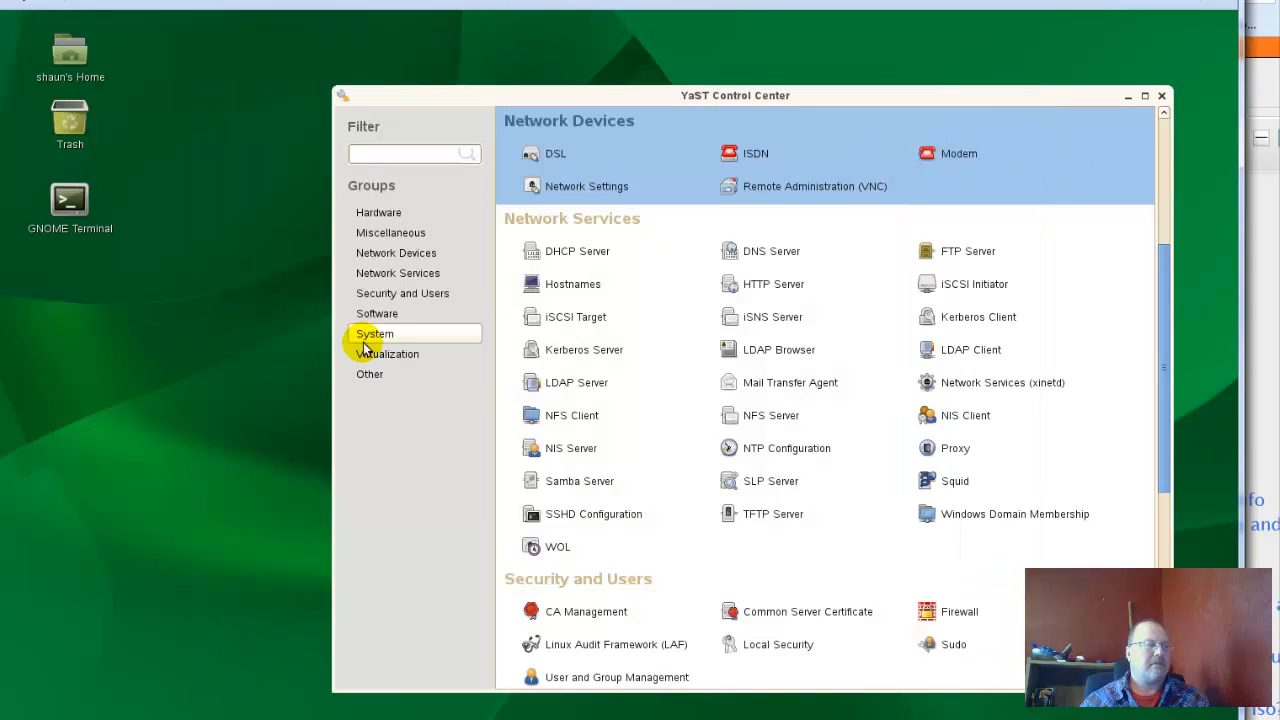
double_click(68, 204)
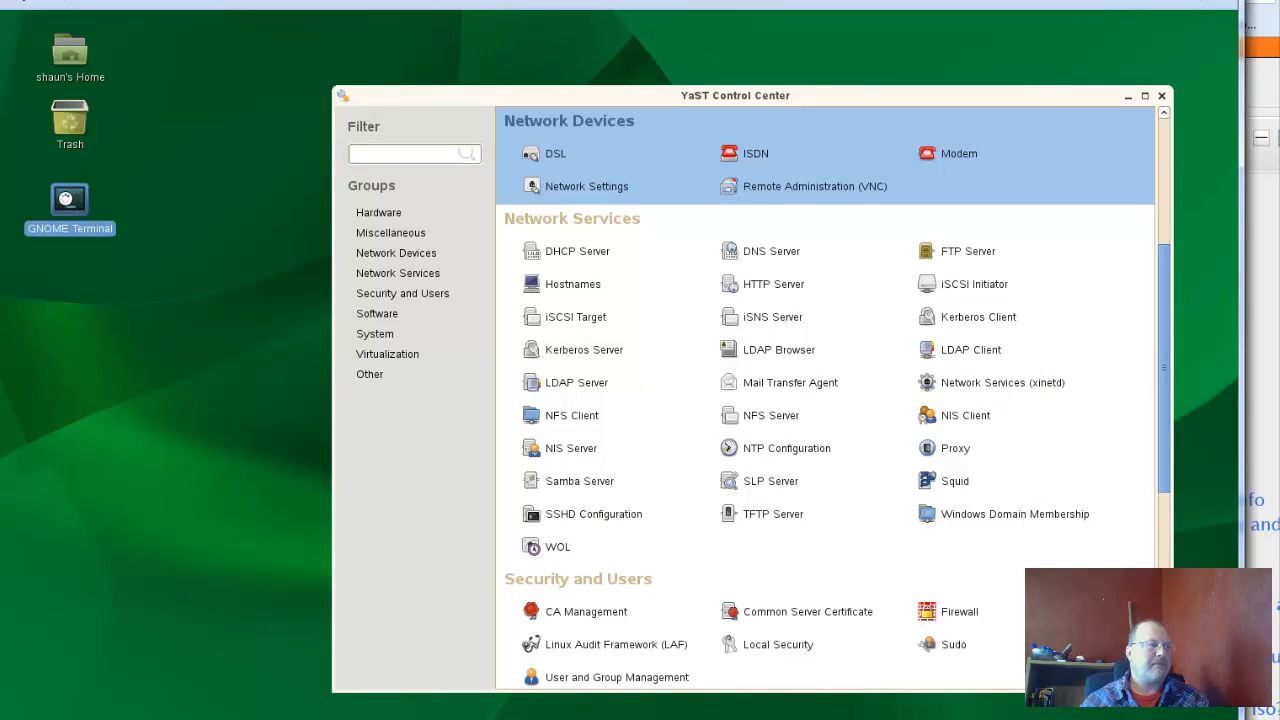
left_click(214, 347)
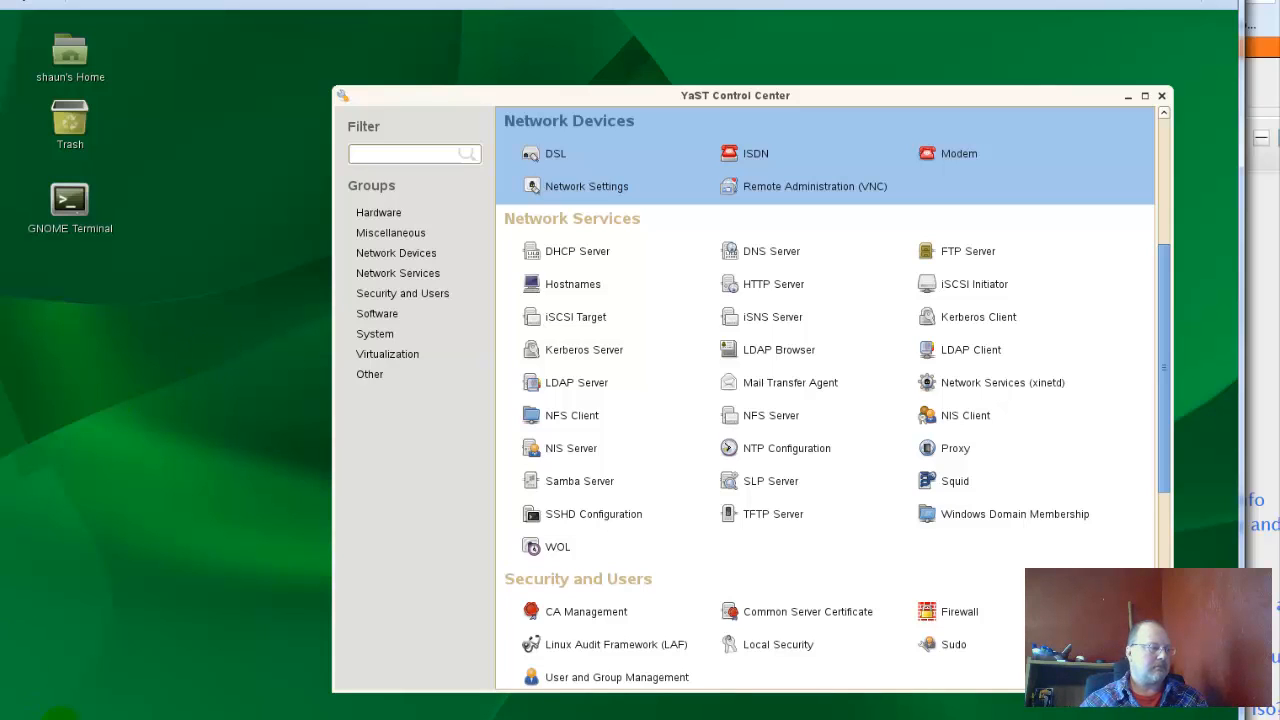
left_click(62, 718)
left_click(370, 340)
left_click(370, 340)
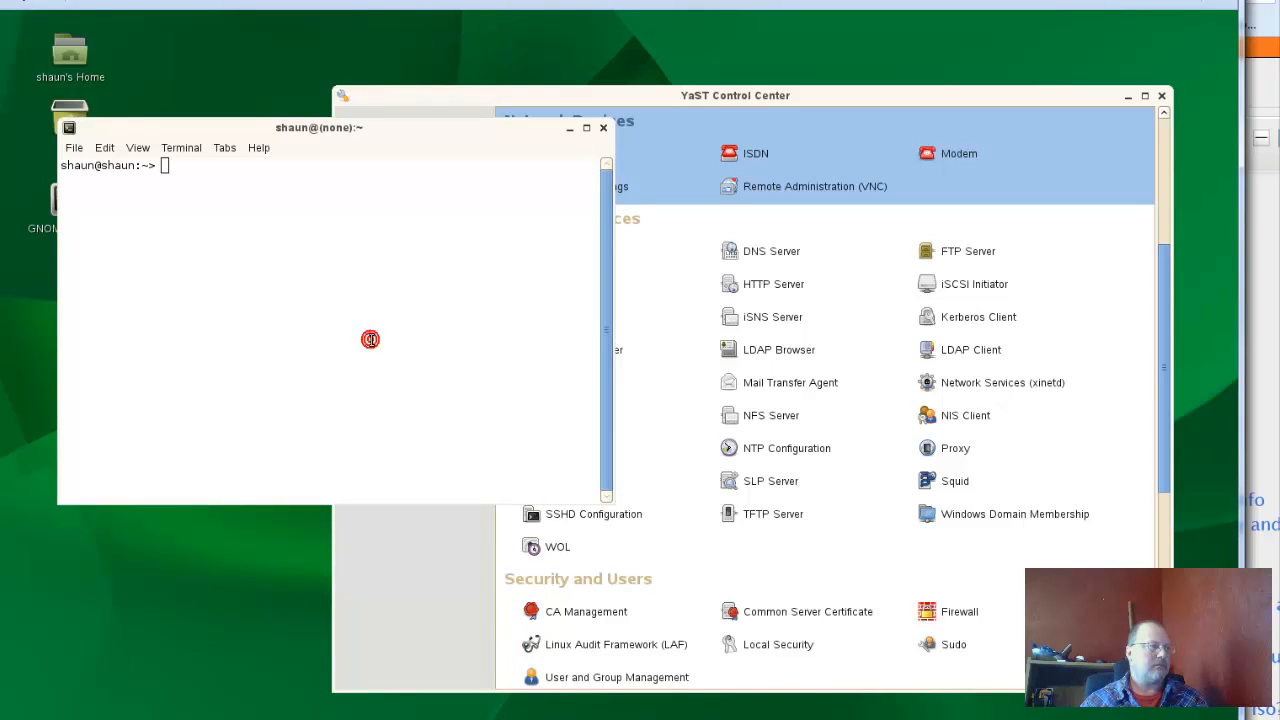
- Try to display the network configuration with the ipconfig command
type("i")
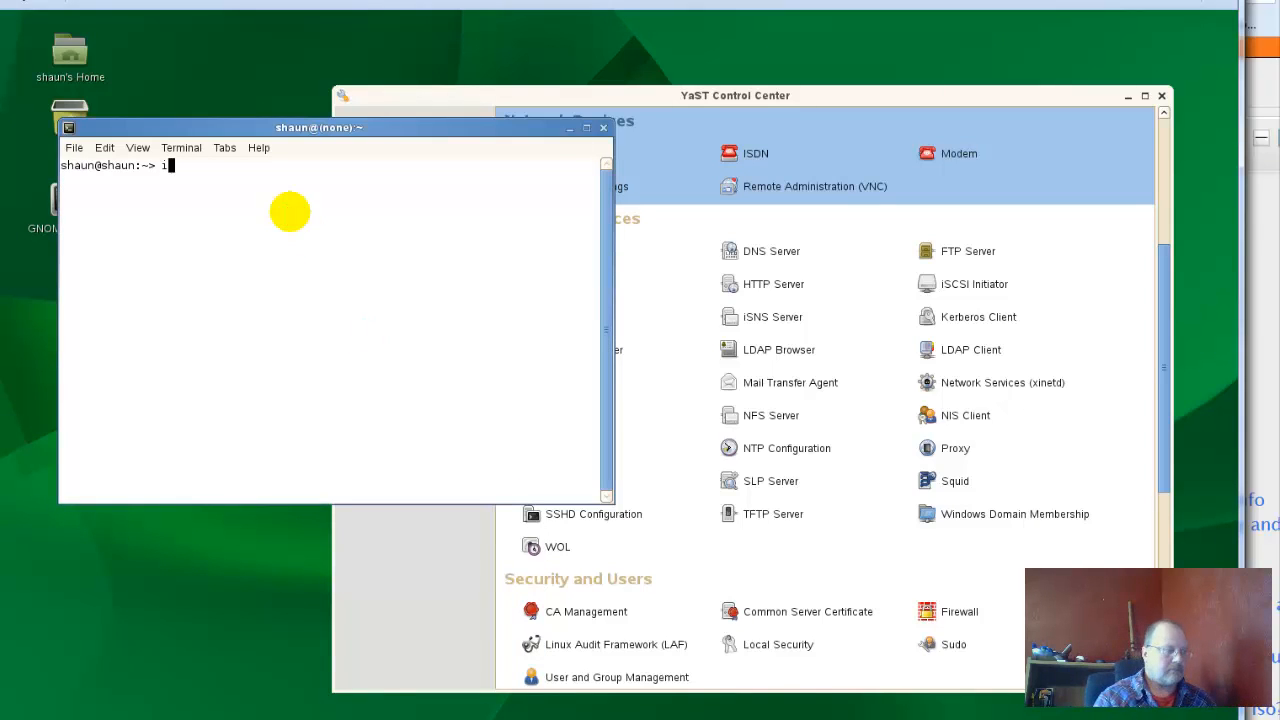
type("fcon")
key("BackSpace")
key("BackSpace")
key("BackSpace")
key("BackSpace")
type("p")
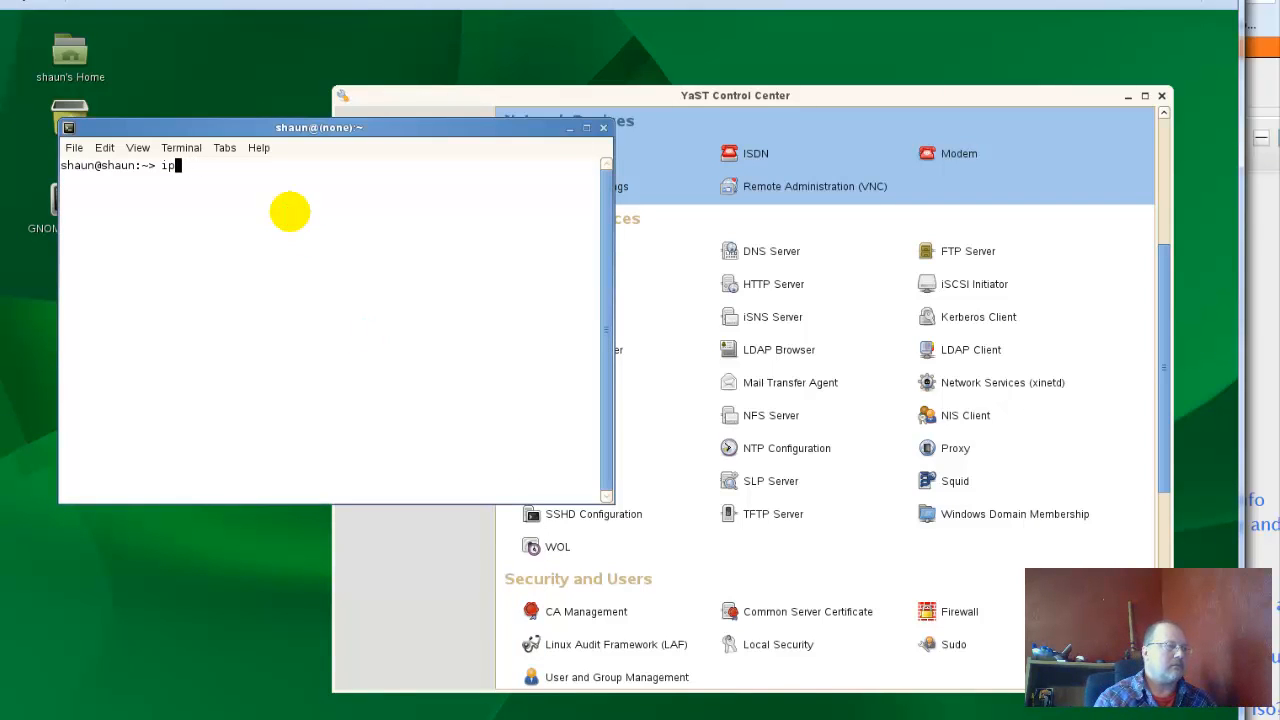
type("config")
key("Return")
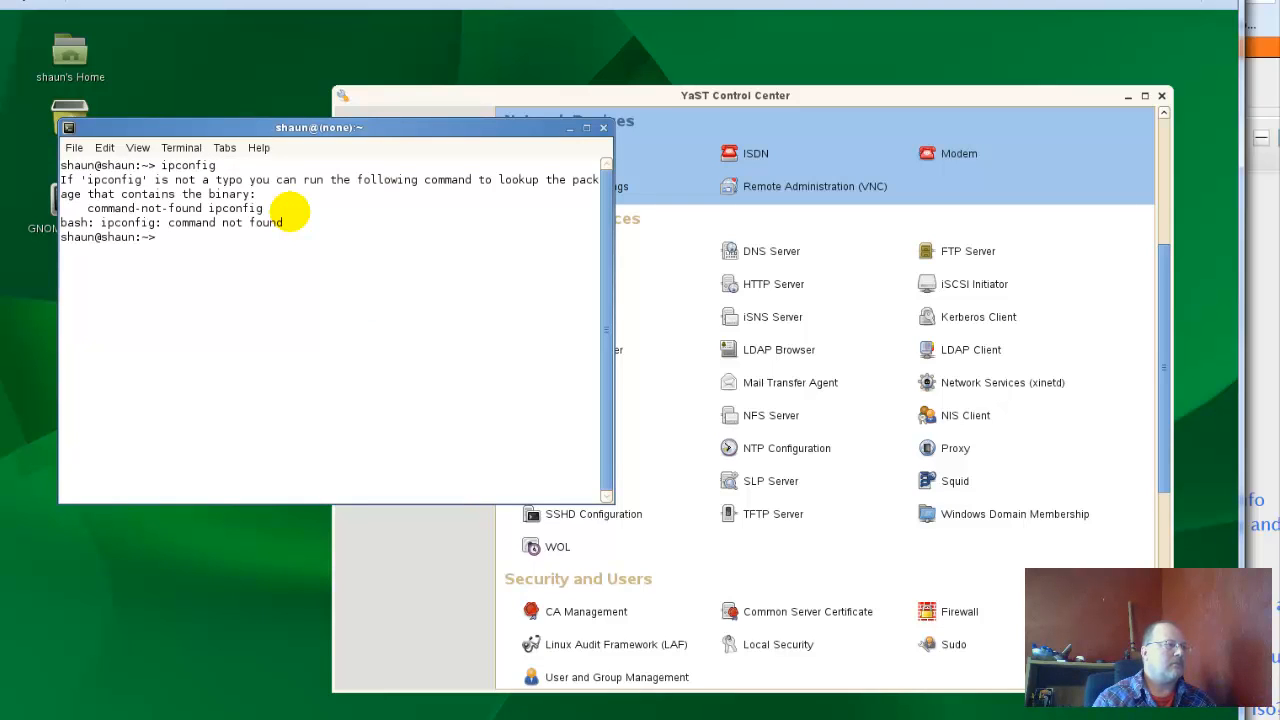
- Try running ipconfig by its full path, /sbin/ipconfig
type("/s")
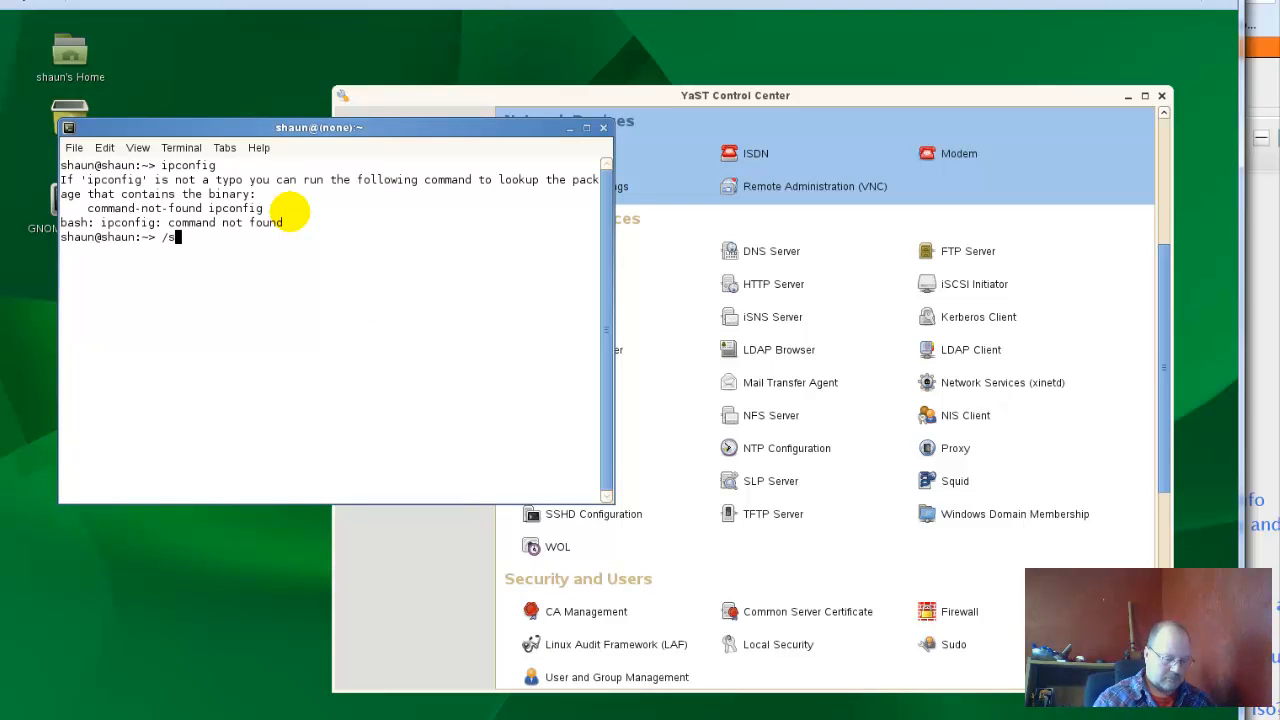
type("bin/ipco")
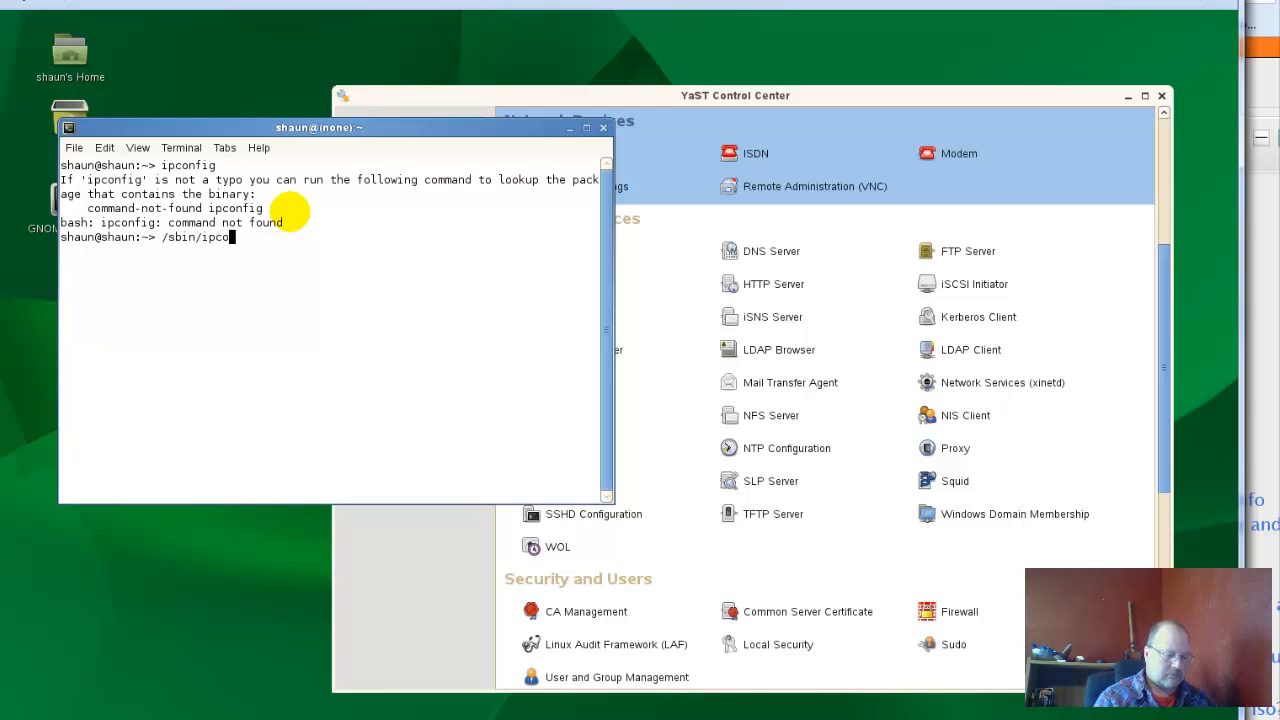
type("nfig")
key("Return")
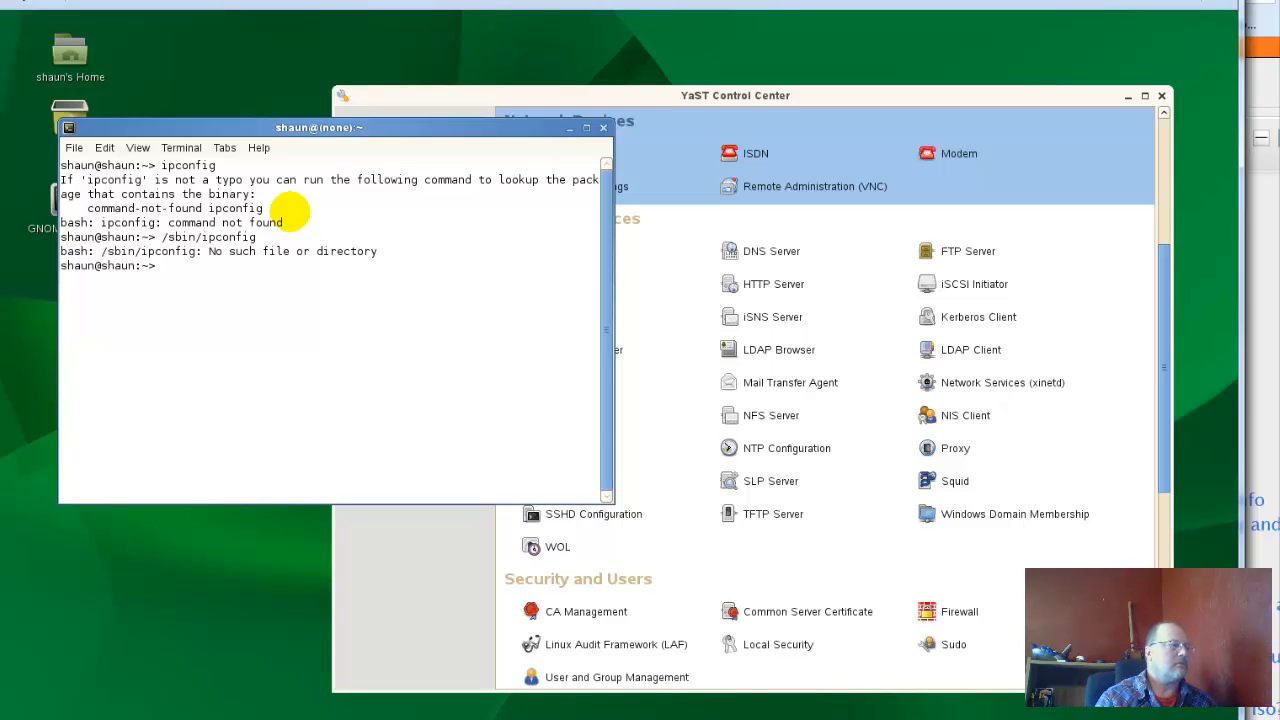
- Display the network interface configuration with ifconfig, running it by its full path /sbin/ifconfig
type("ifconfig")
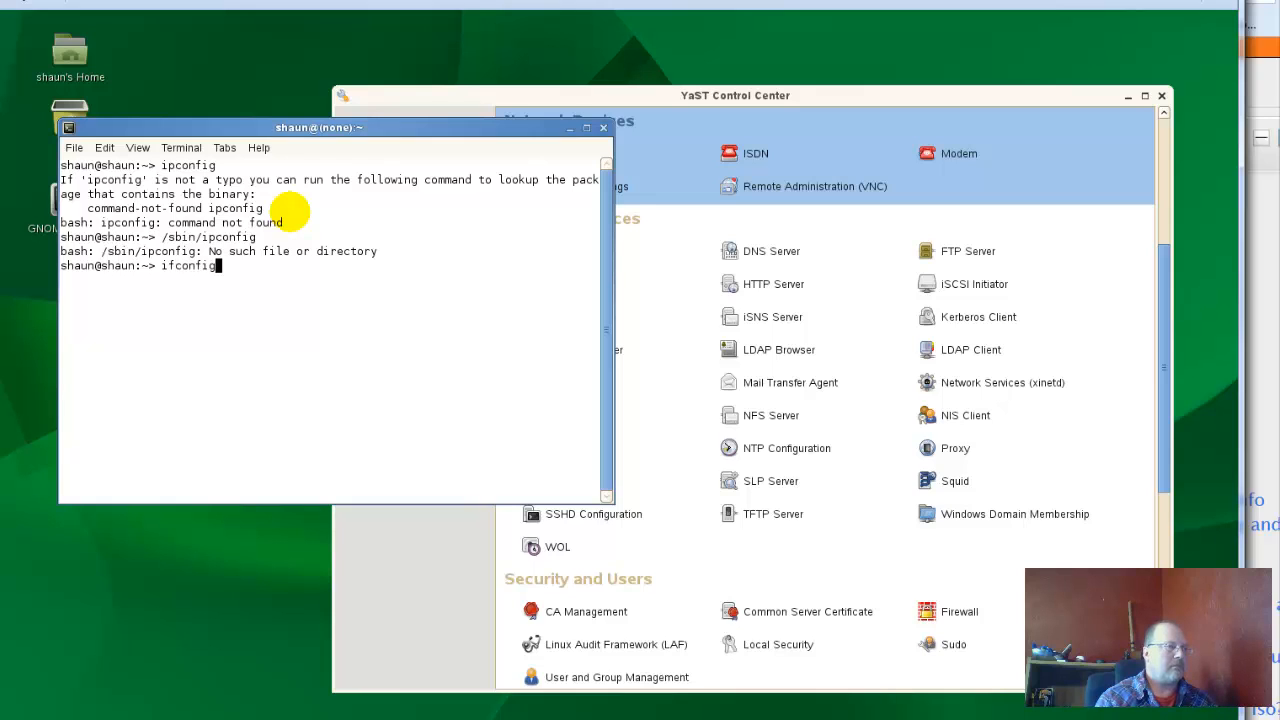
key("Return")
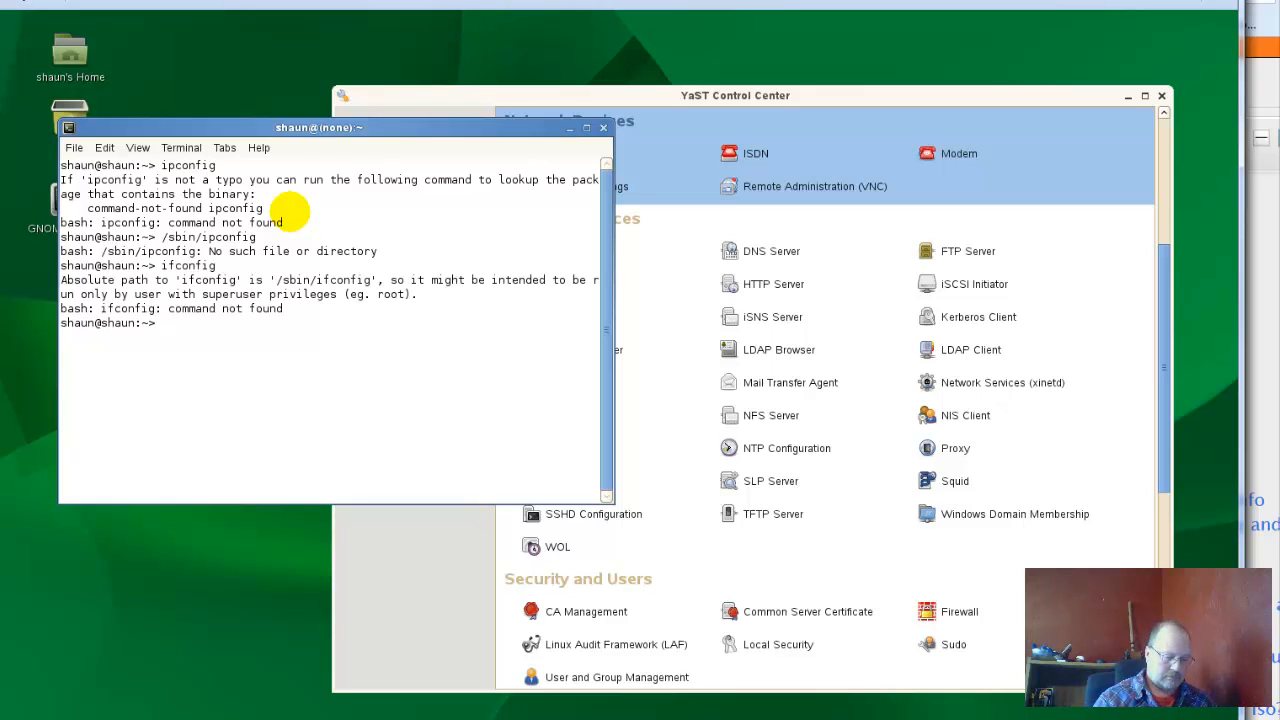
type("/sbin/ifconfig")
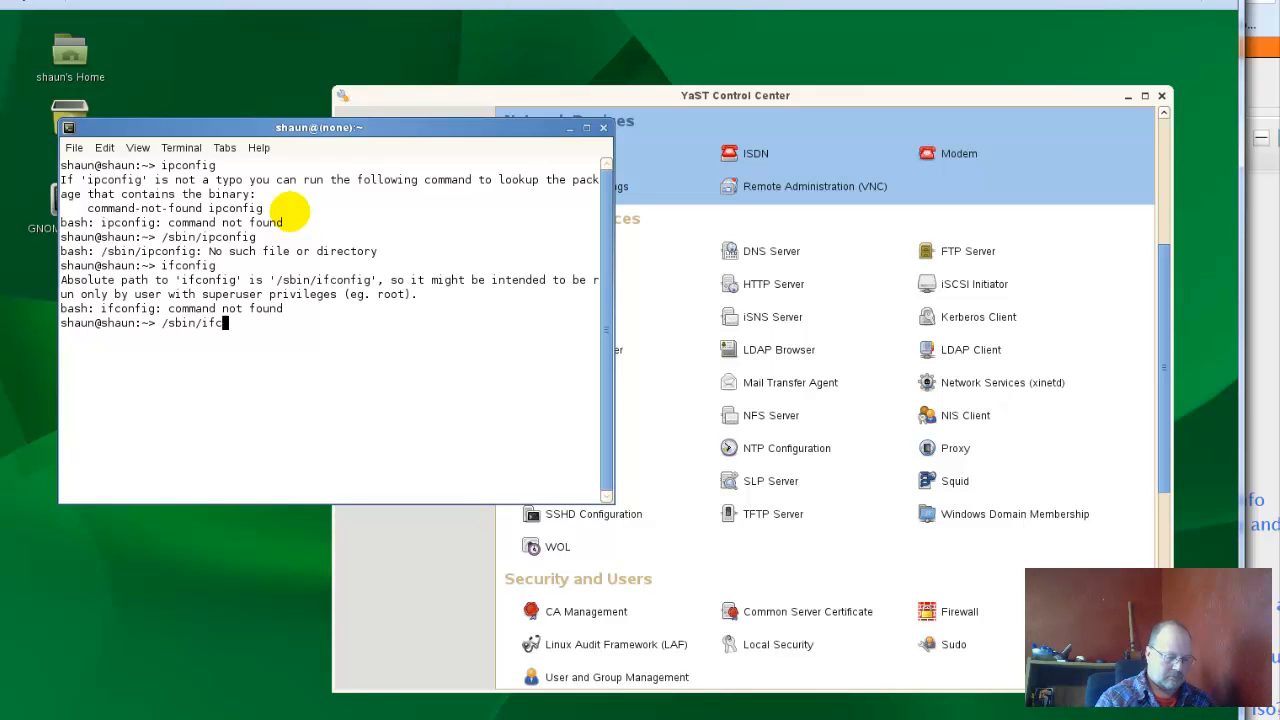
key("Return")
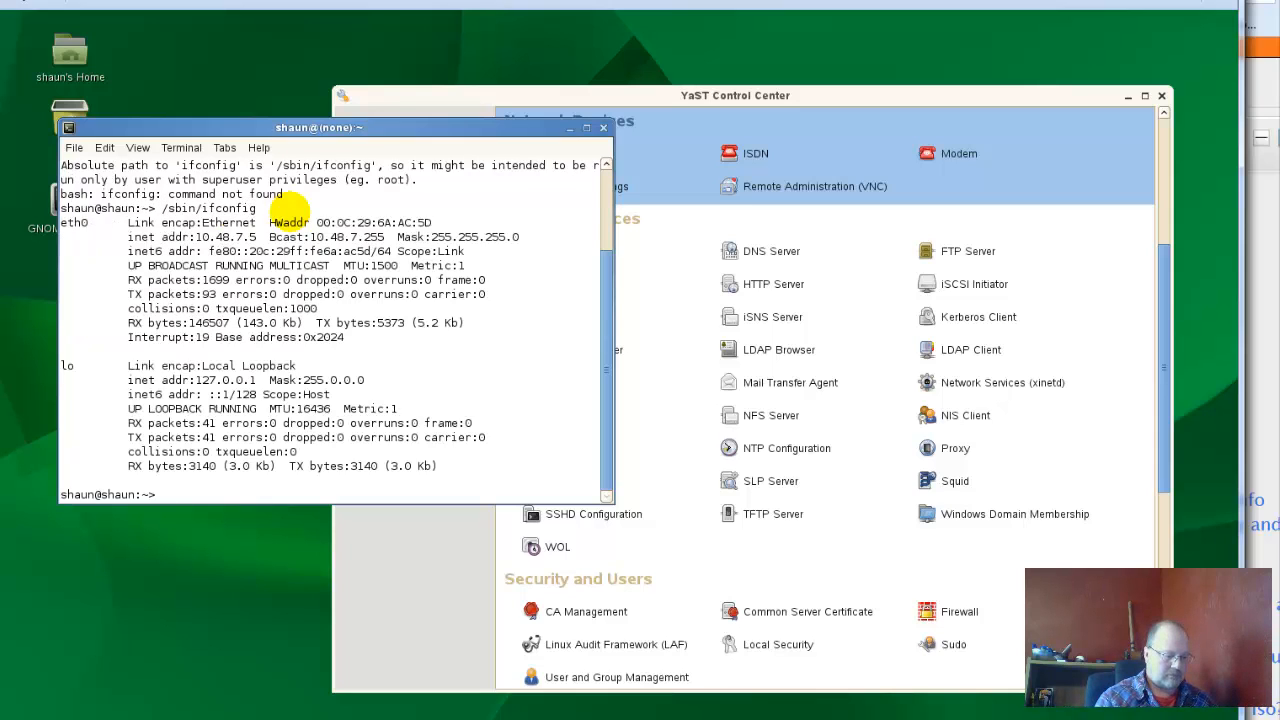
- Clear the terminal output and close the extra terminal window
type("clear")
key("Return")
key("ctrl+shift+n")
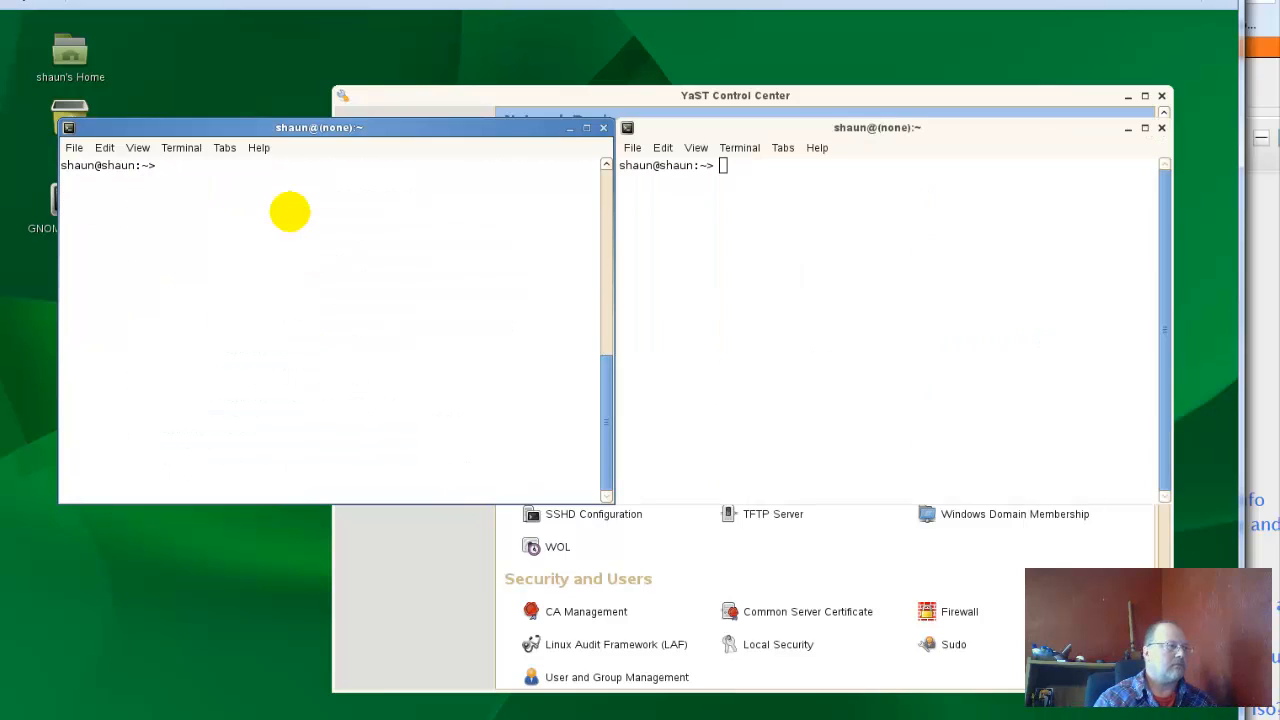
left_click(1161, 127)
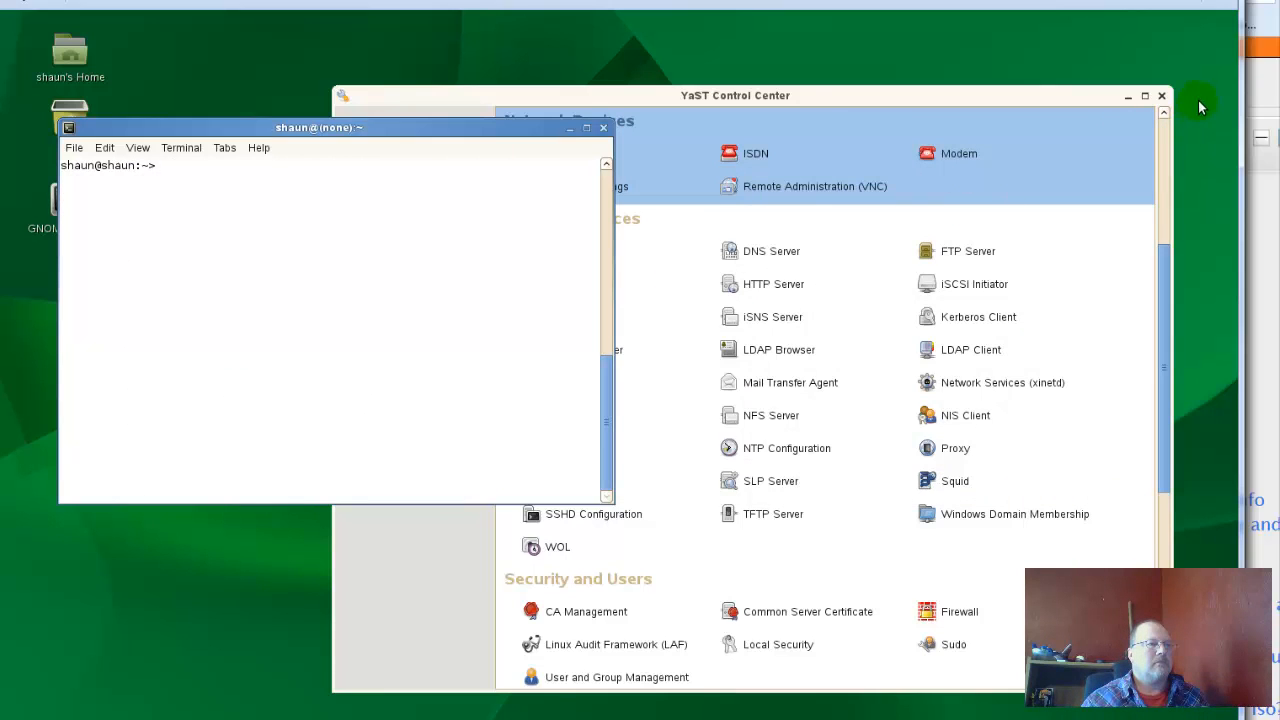
- Close the YaST Control Center and move the terminal window clear of the desktop icons
left_click(1162, 95)
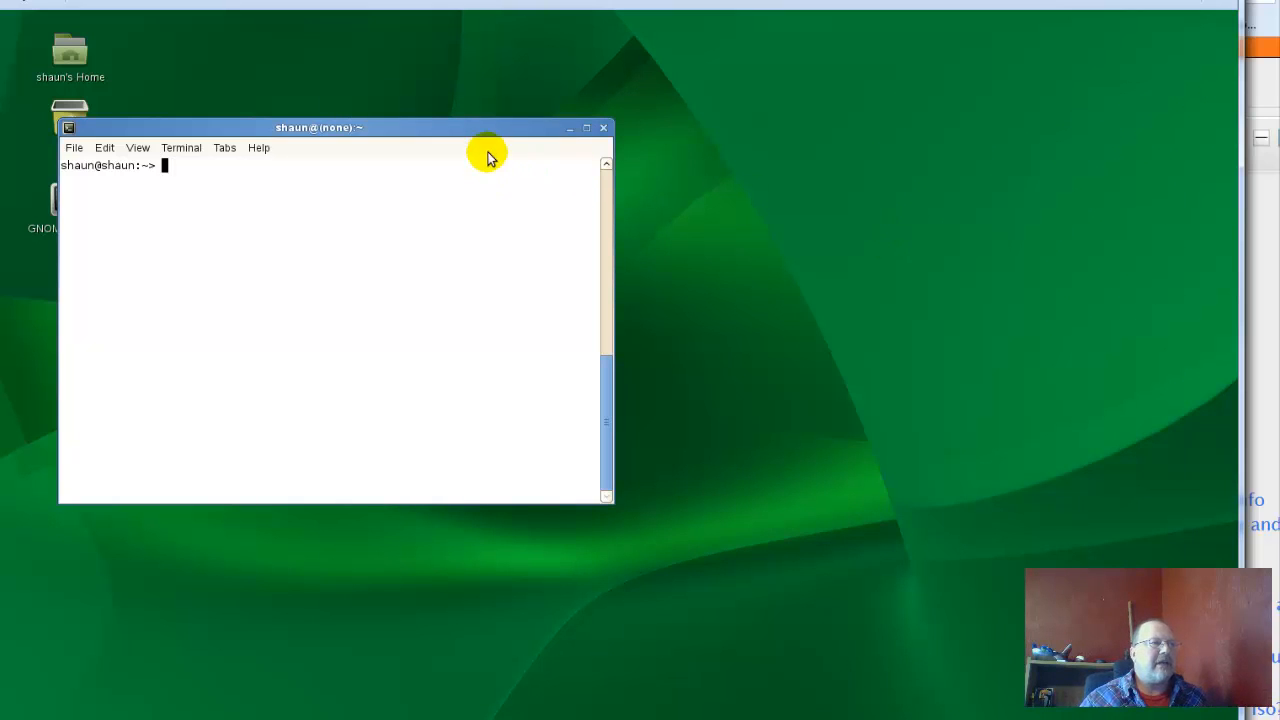
left_click_drag(469, 125, 679, 104)
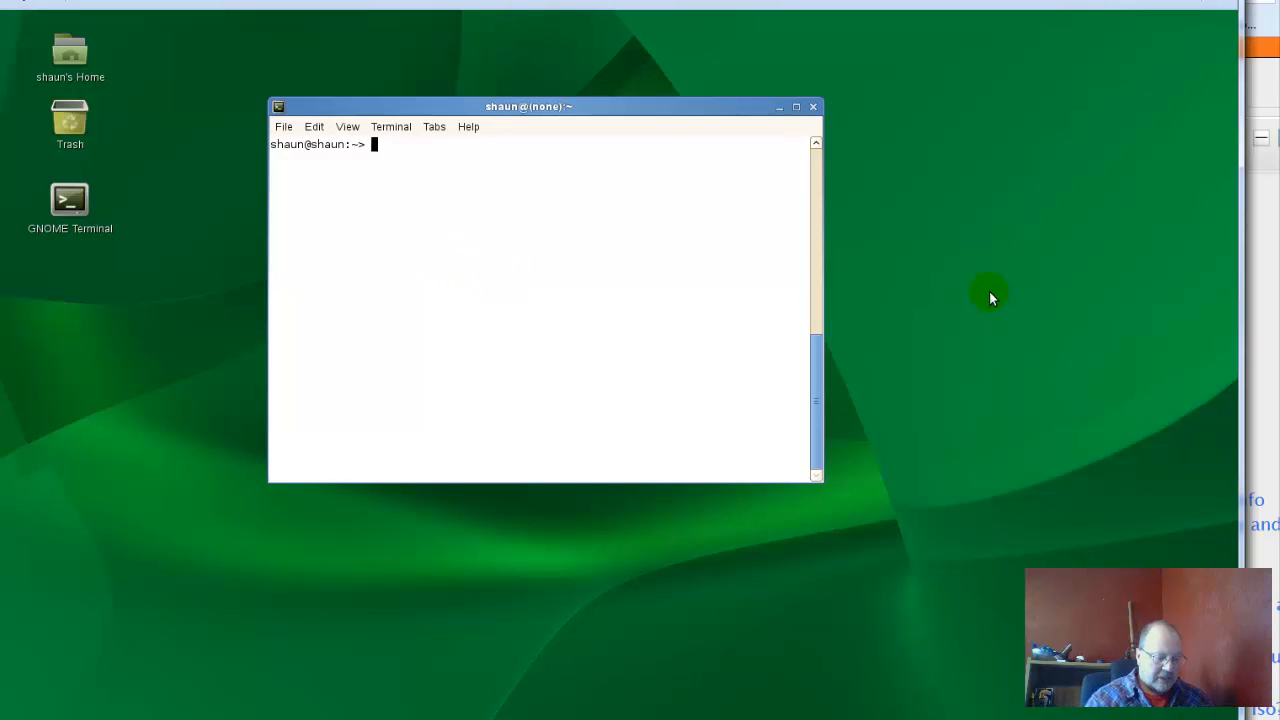
- Try running ifconfig in the terminal by its bare name, without the full path
type("if")
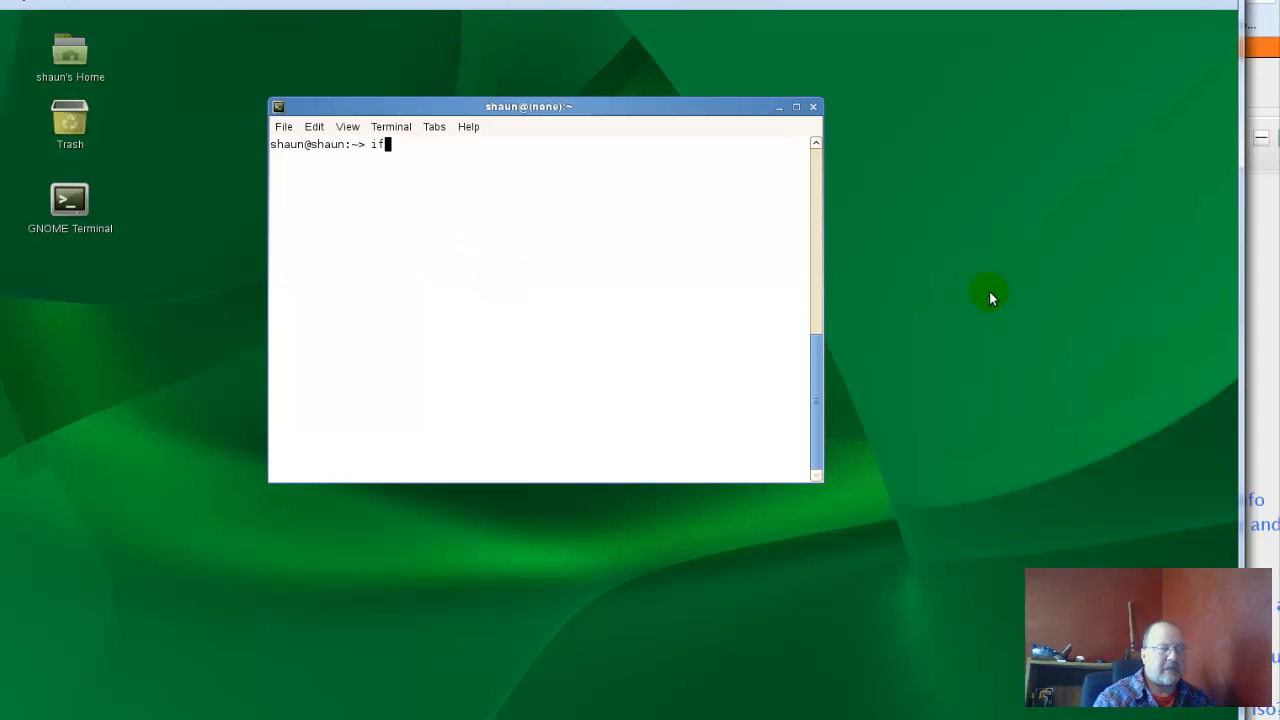
type("config")
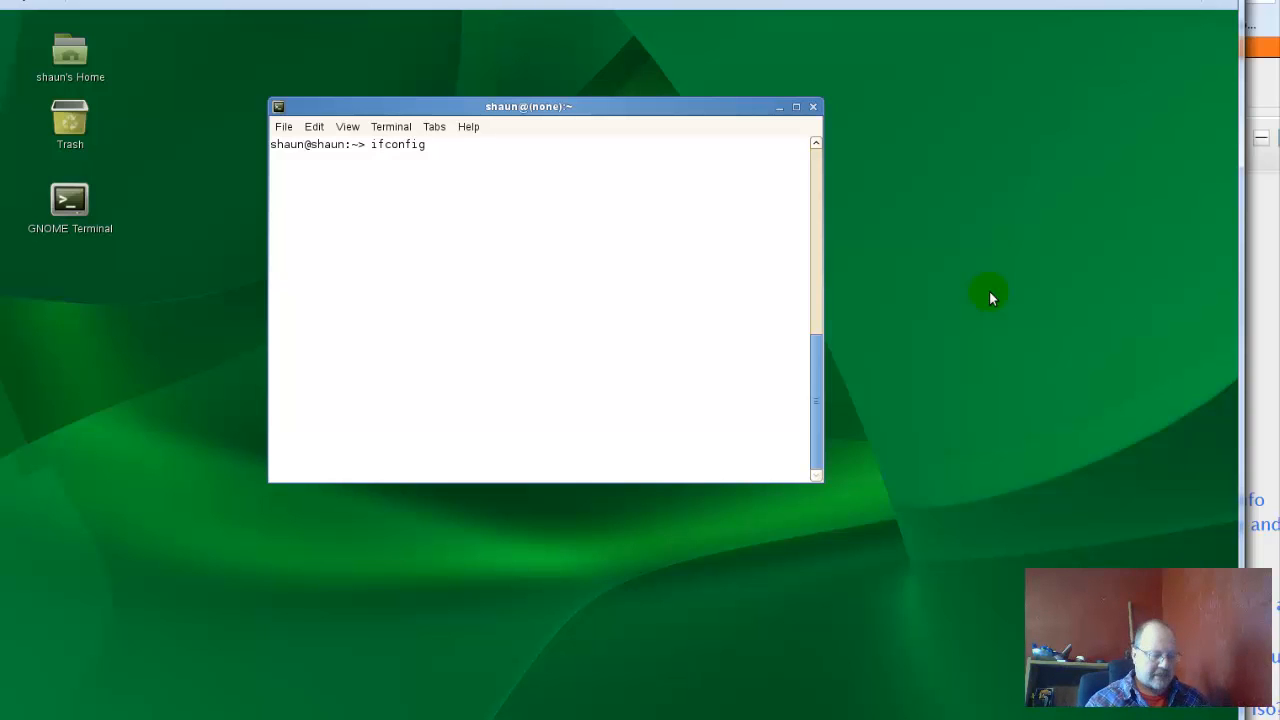
key("Return")
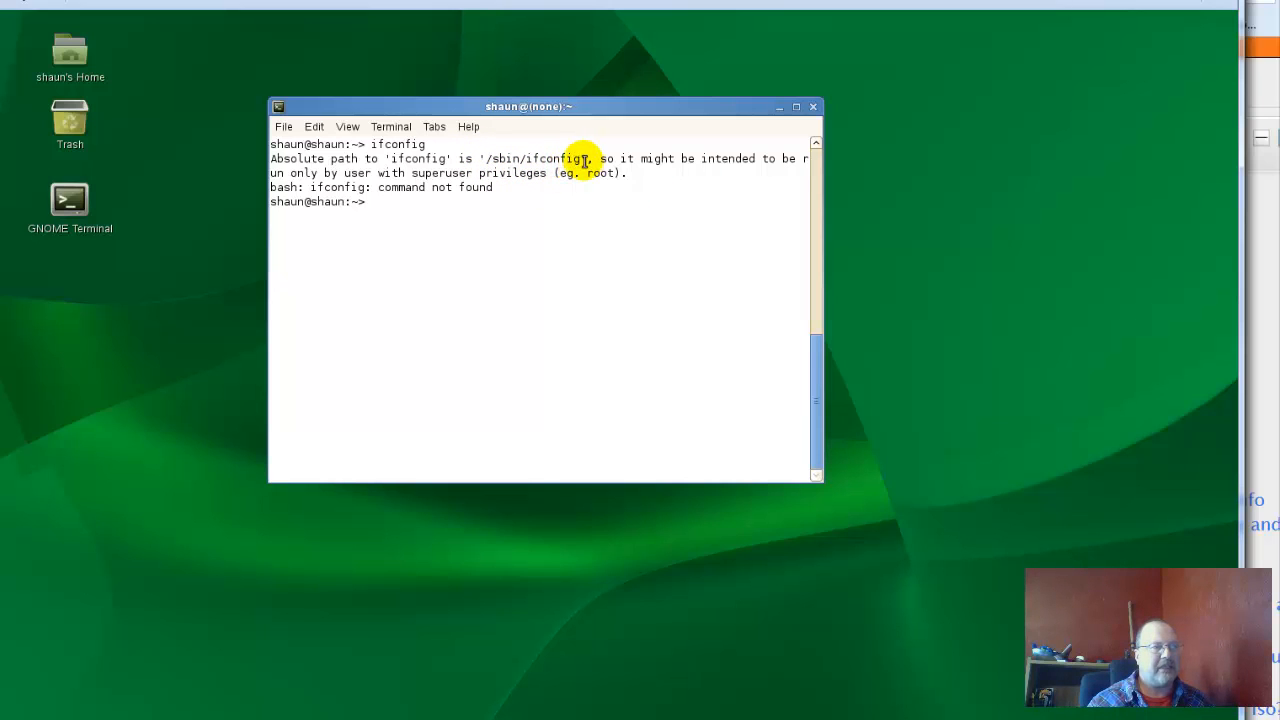
- Run /sbin/ifconfig to list the network interfaces and their IP settings
type("/s")
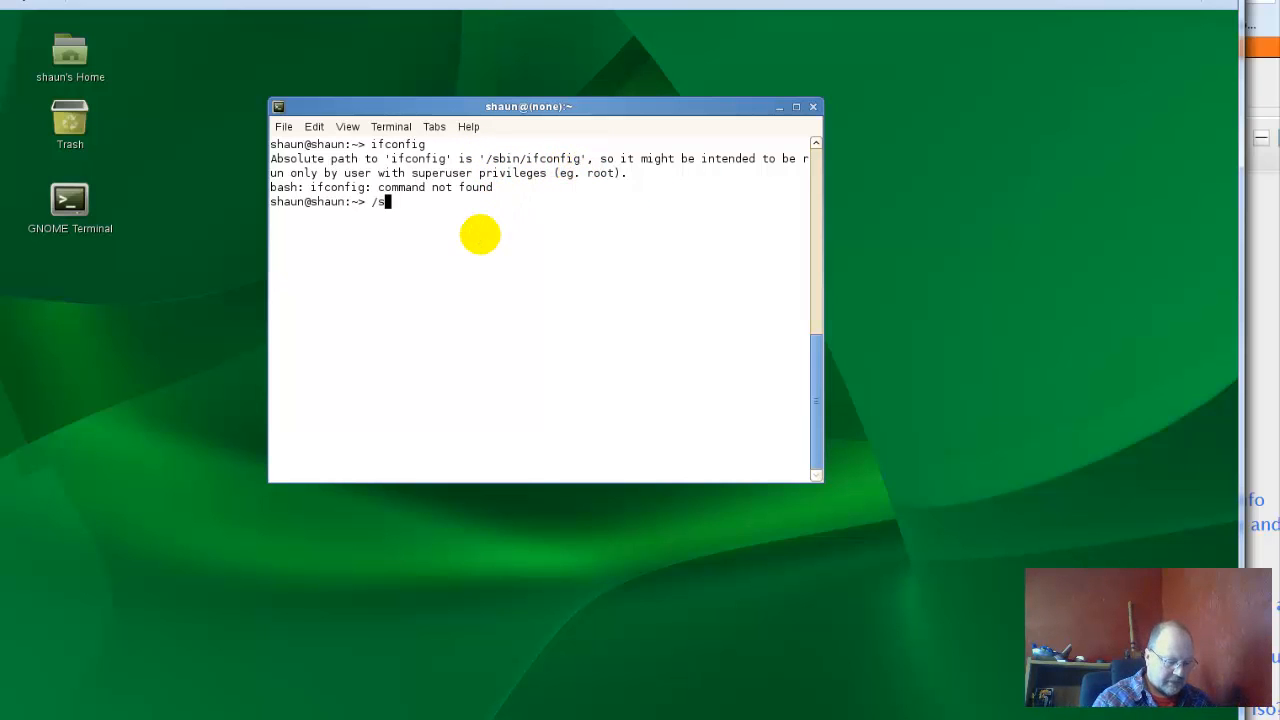
type("bin/ifconfig")
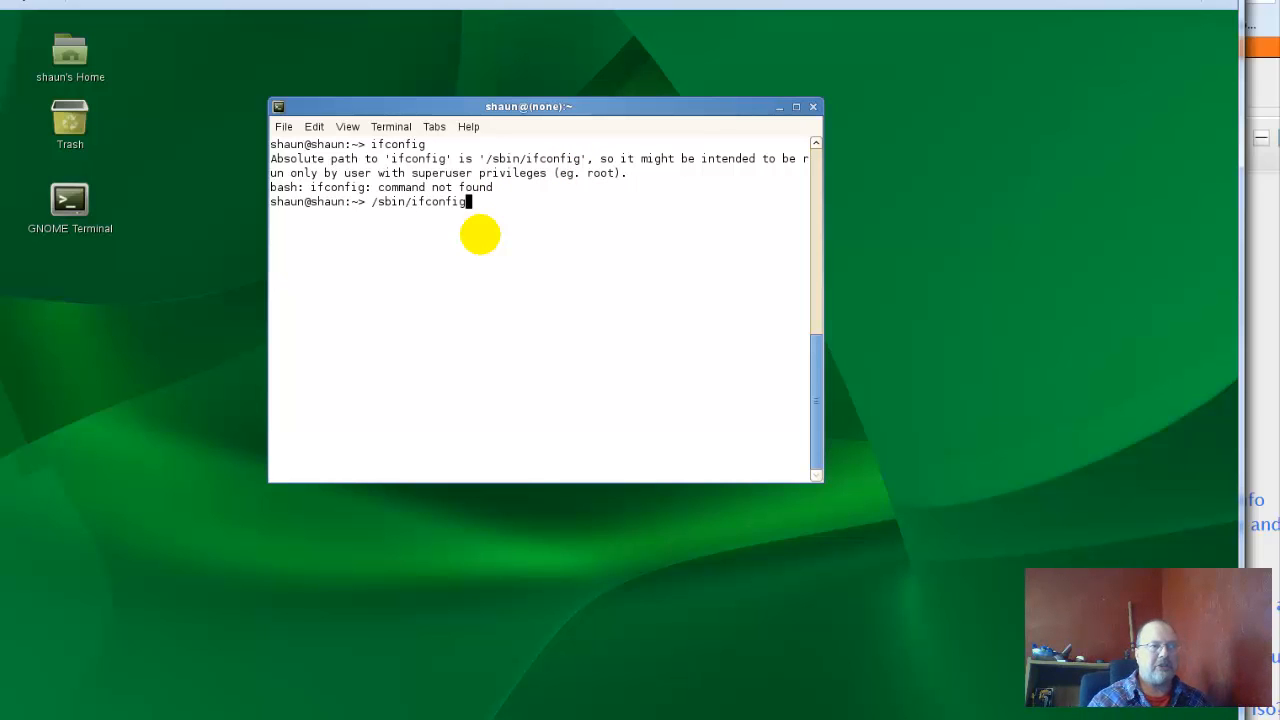
key("Return")
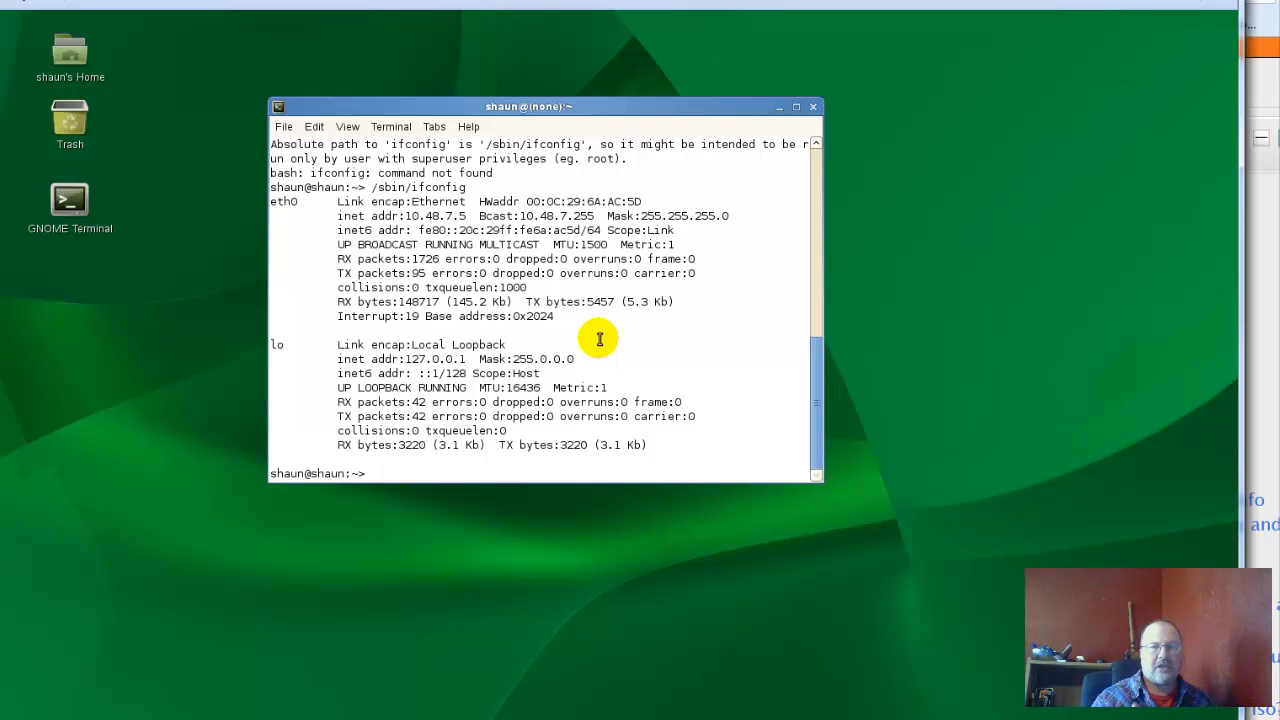
- Ping the machine's own static address, 10.48.7.5, and stop the ping after a few replies
type("ping ")
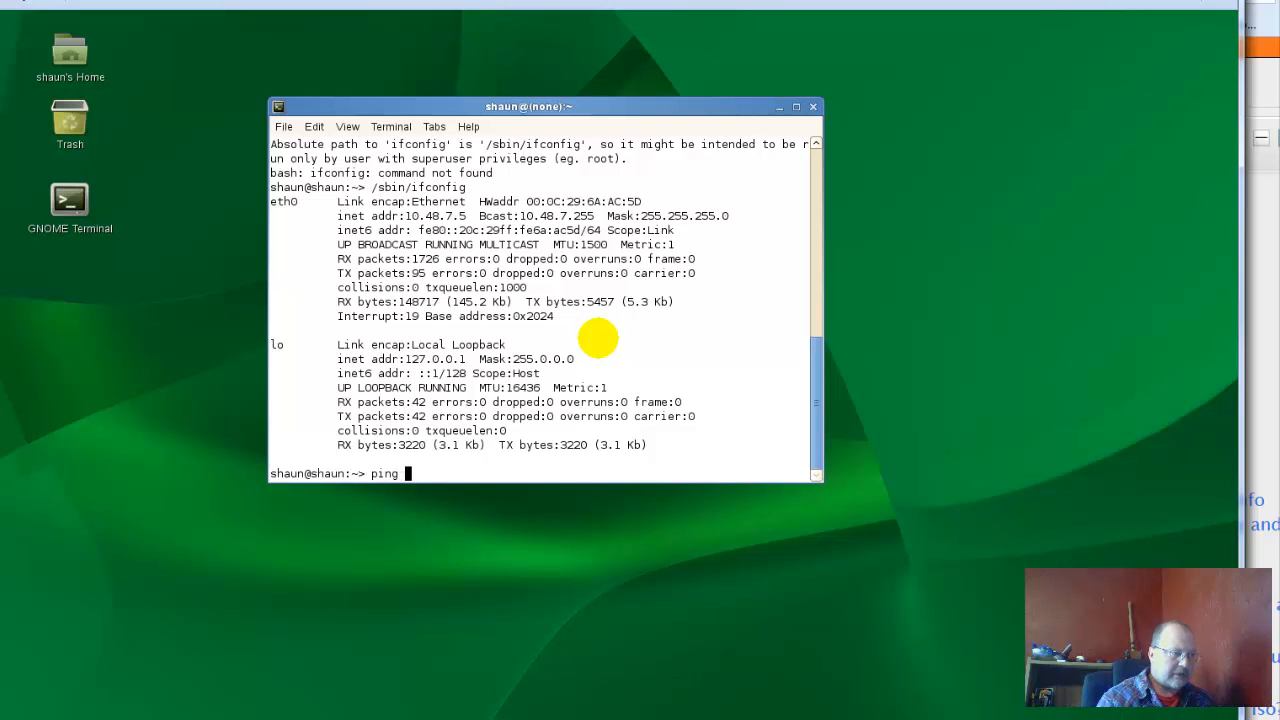
type("10.")
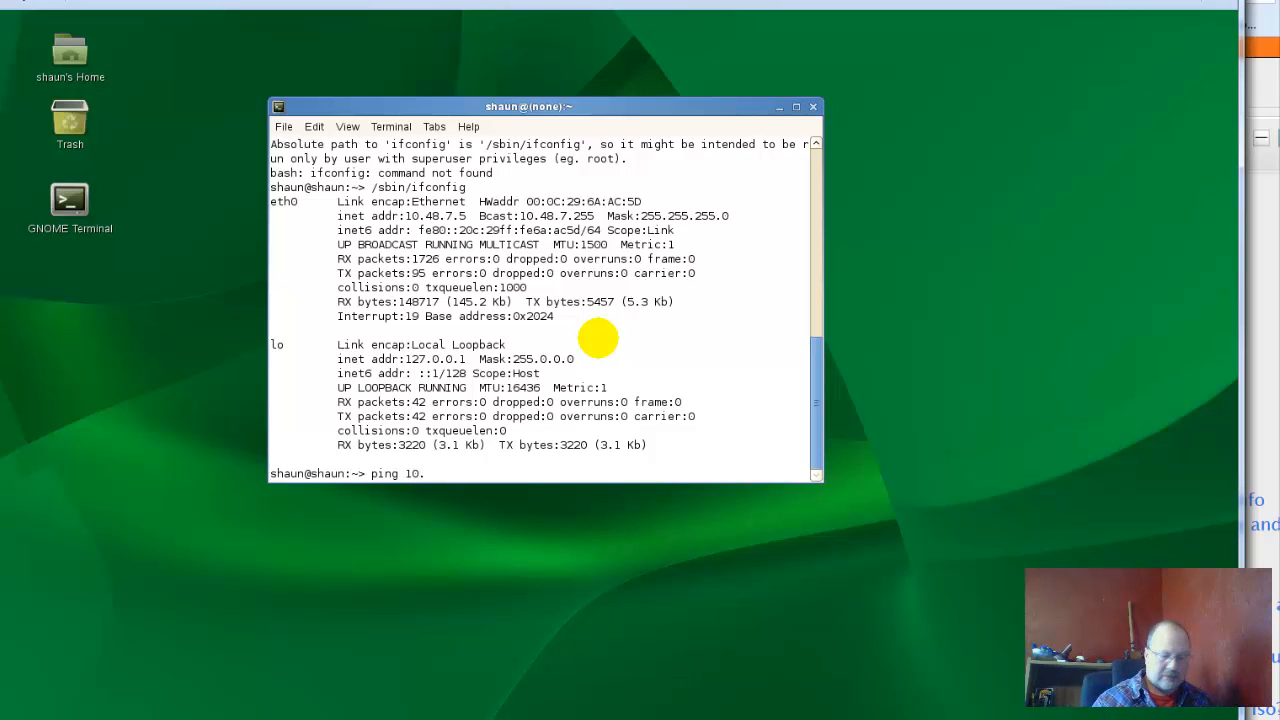
type("48.7.5")
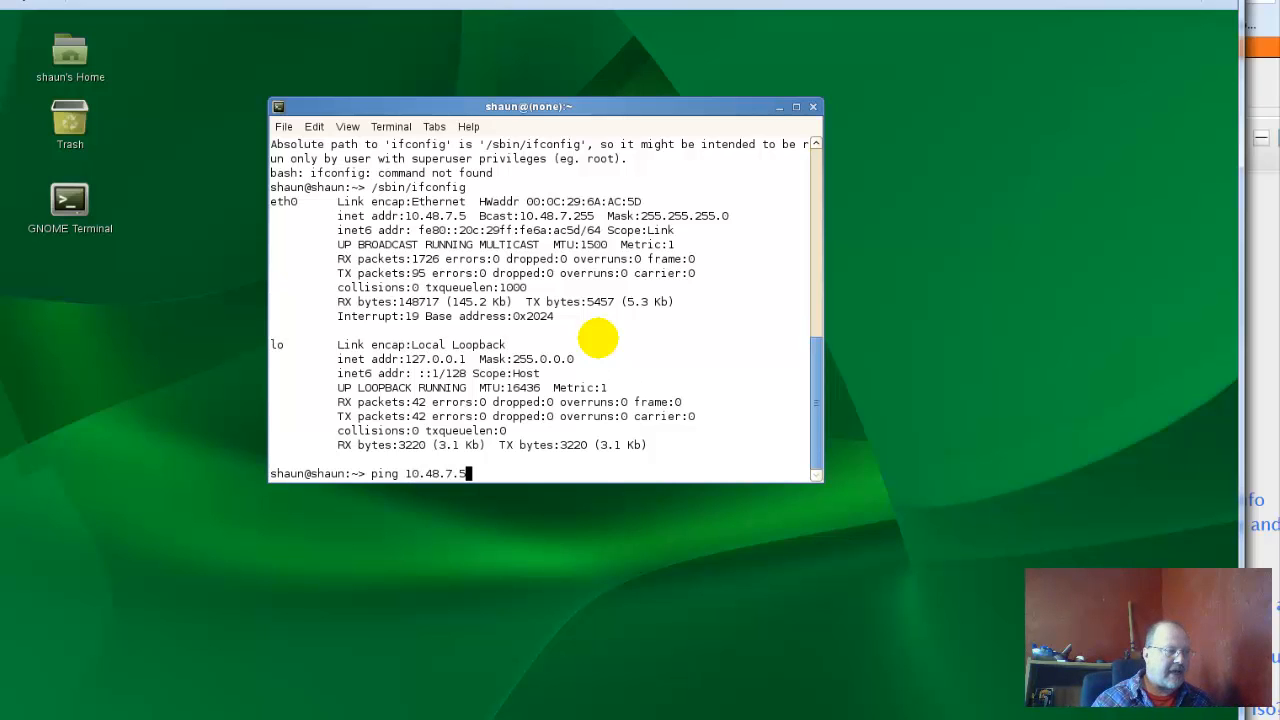
key("Return")
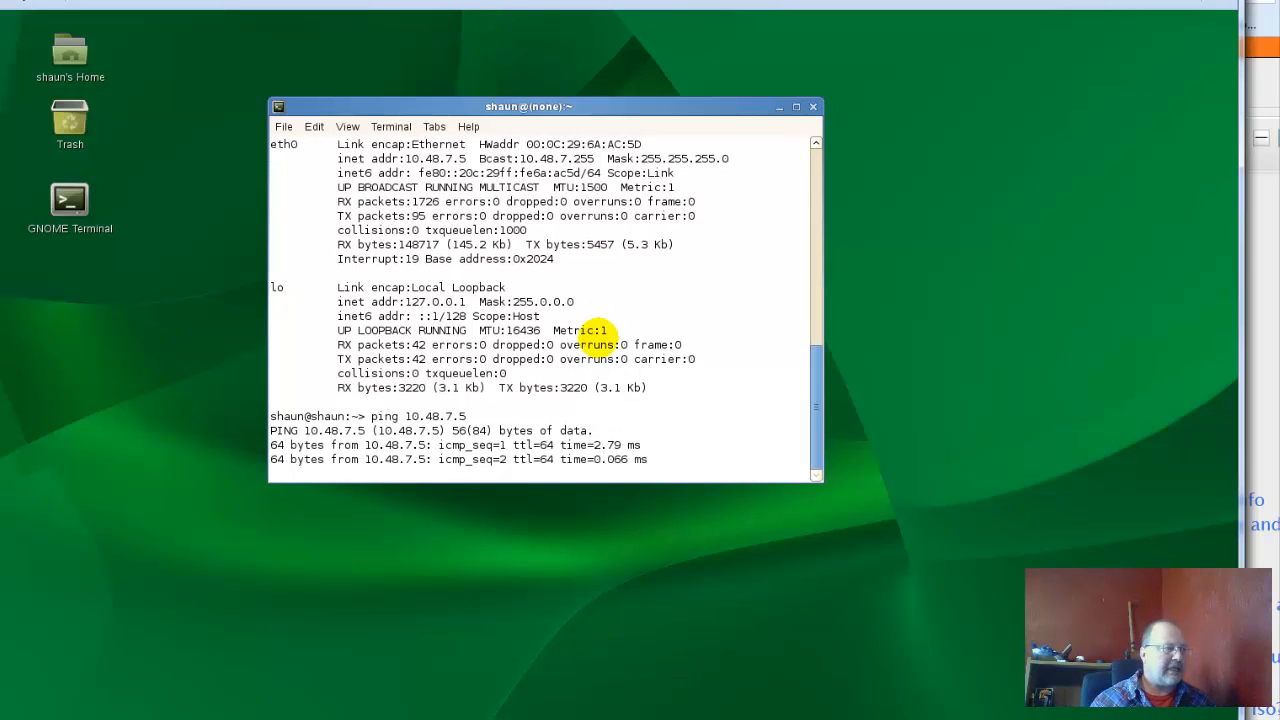
key("ctrl+c")
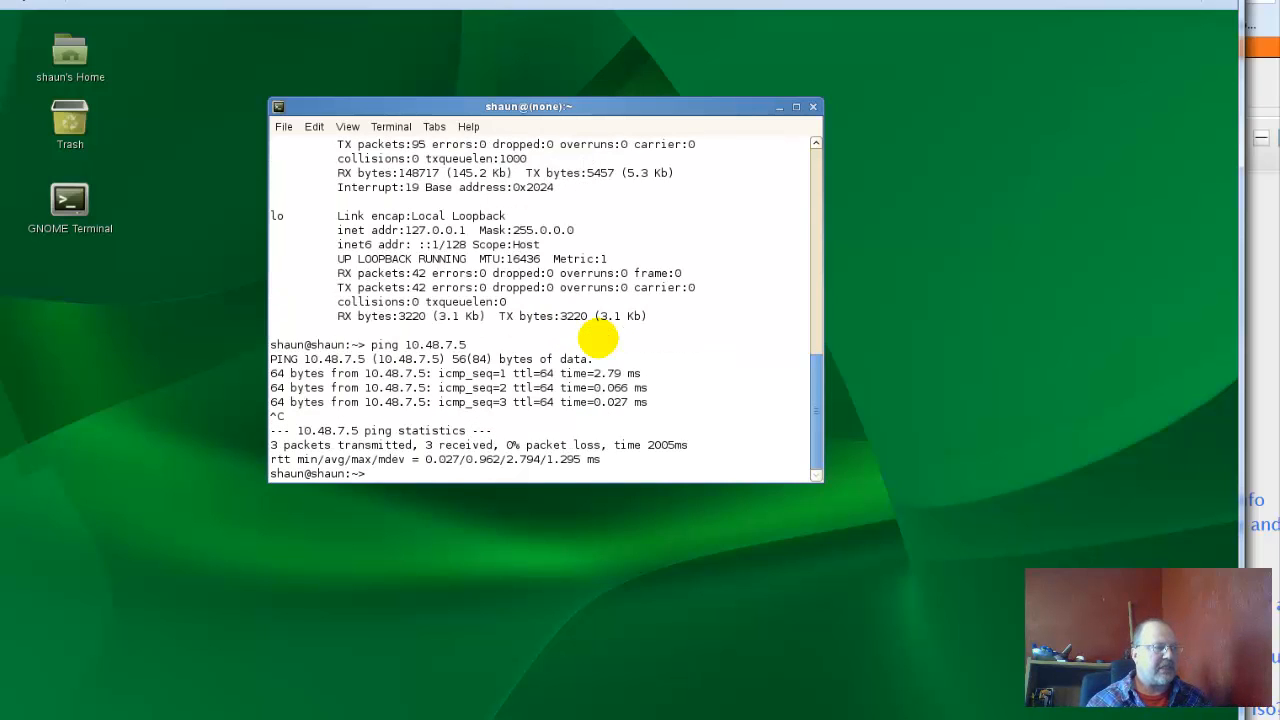